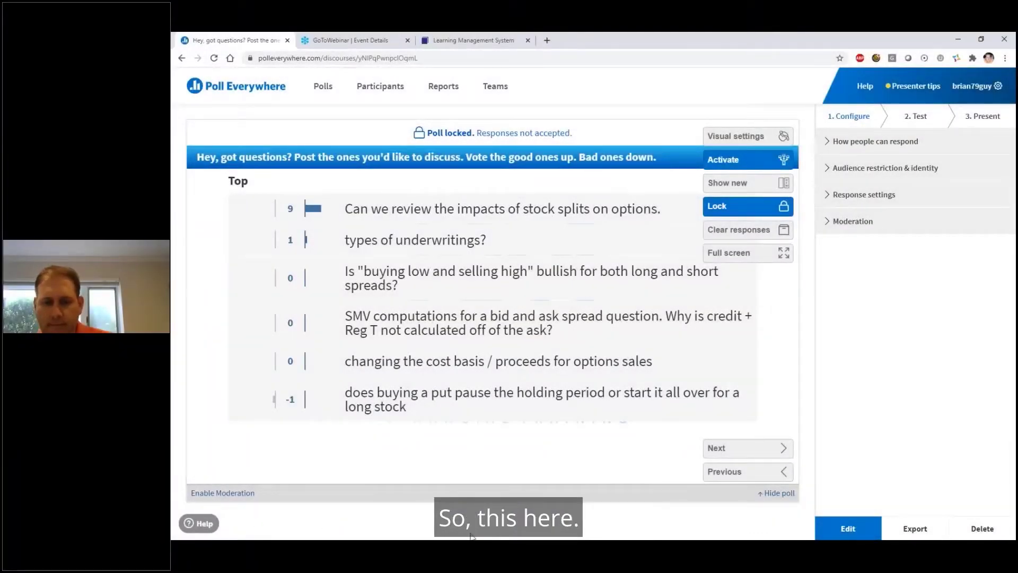
- Switch from the Poll Everywhere question board to the Excel workbook window
{"action": "mouse_move", "coordinate": [398, 538]}
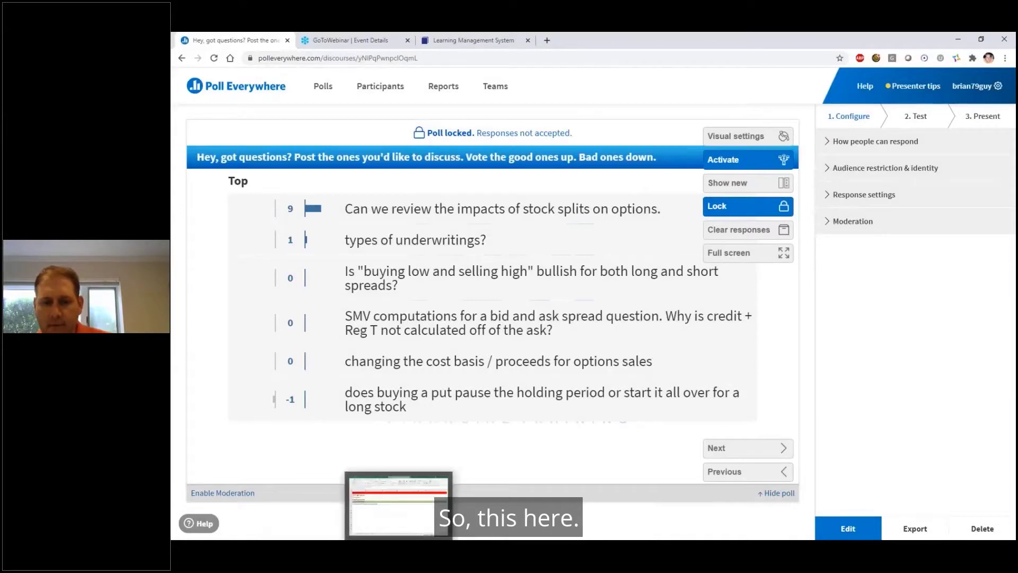
{"action": "left_click", "coordinate": [398, 506]}
- On Sheet4, enter 'Buy 1 ABC Jan 50 call' in A1 and '3:2 split (odd split)' in A3
{"action": "left_click", "coordinate": [359, 521]}
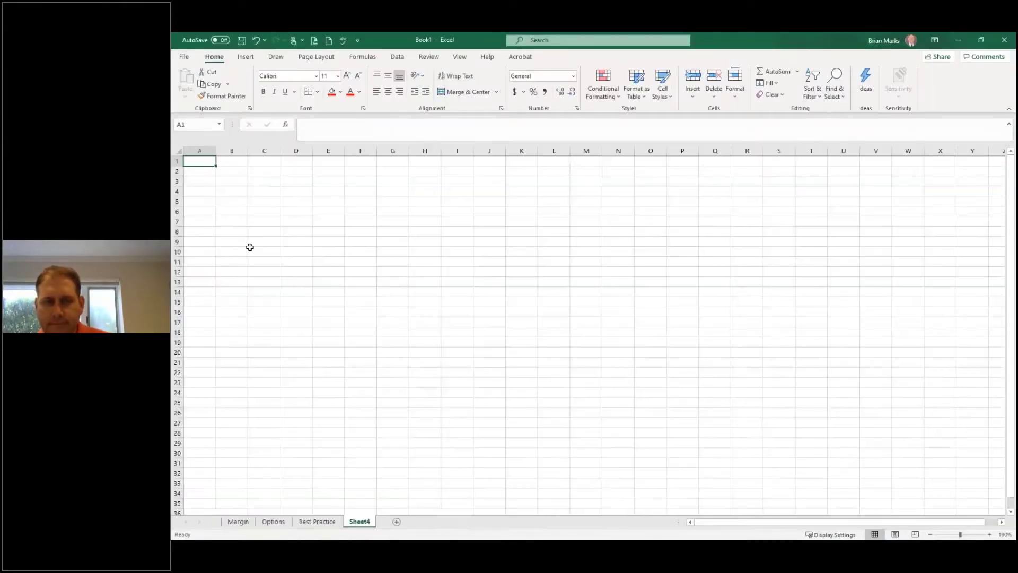
{"action": "scroll", "coordinate": [270, 193], "scroll_direction": "up", "scroll_amount": 8}
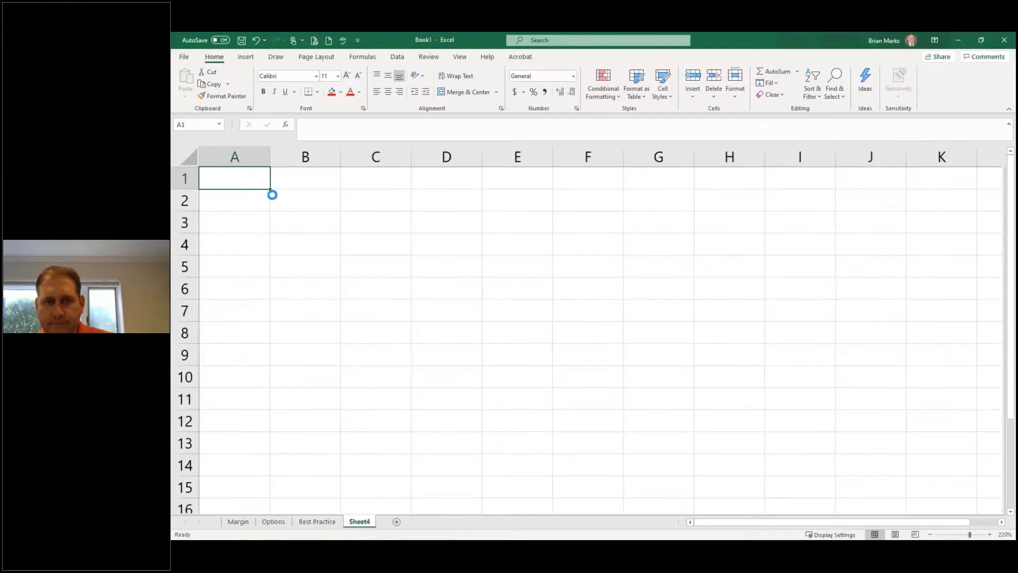
{"action": "scroll", "coordinate": [272, 194], "scroll_direction": "up", "scroll_amount": 4}
{"action": "type", "text": "B"}
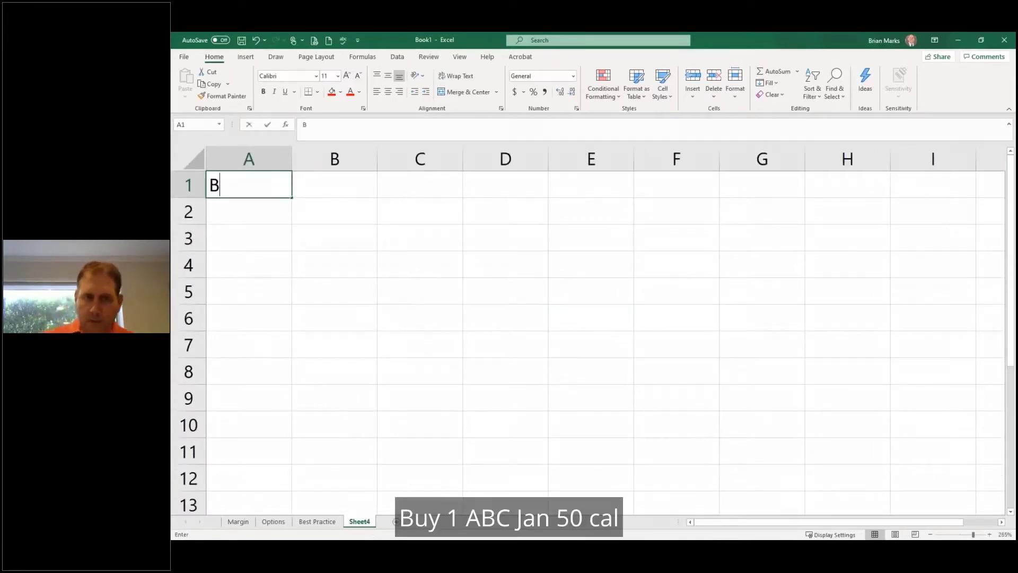
{"action": "type", "text": "uy 1 ABC Jan 50"}
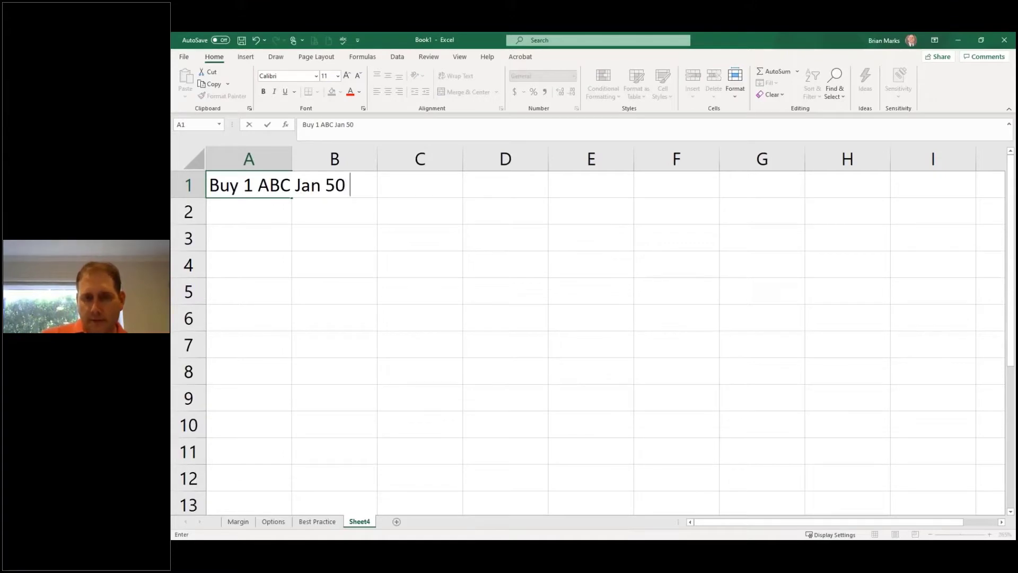
{"action": "type", "text": " call"}
{"action": "key", "text": "Return"}
{"action": "key", "text": "Return"}
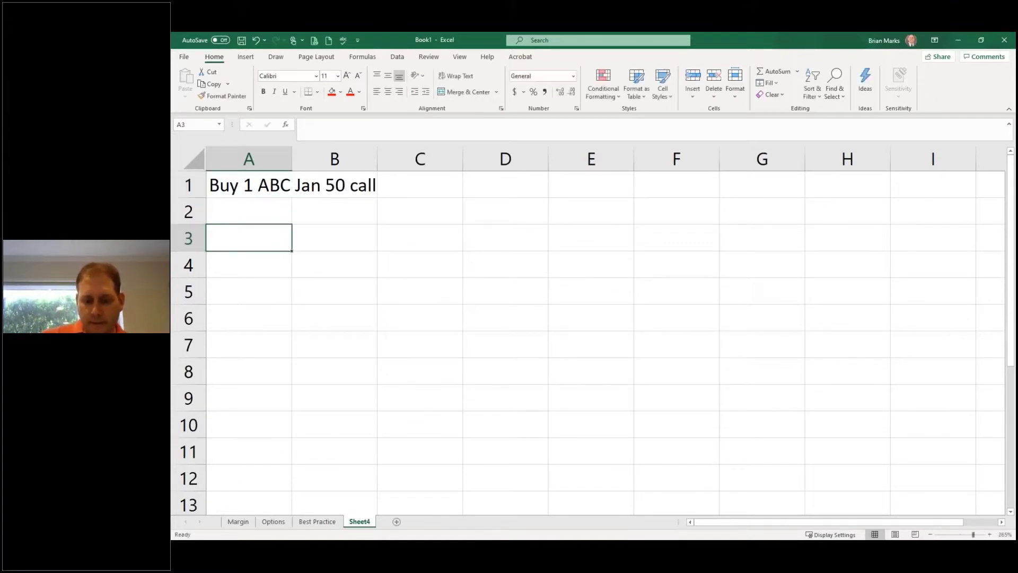
{"action": "type", "text": "3:2 spl"}
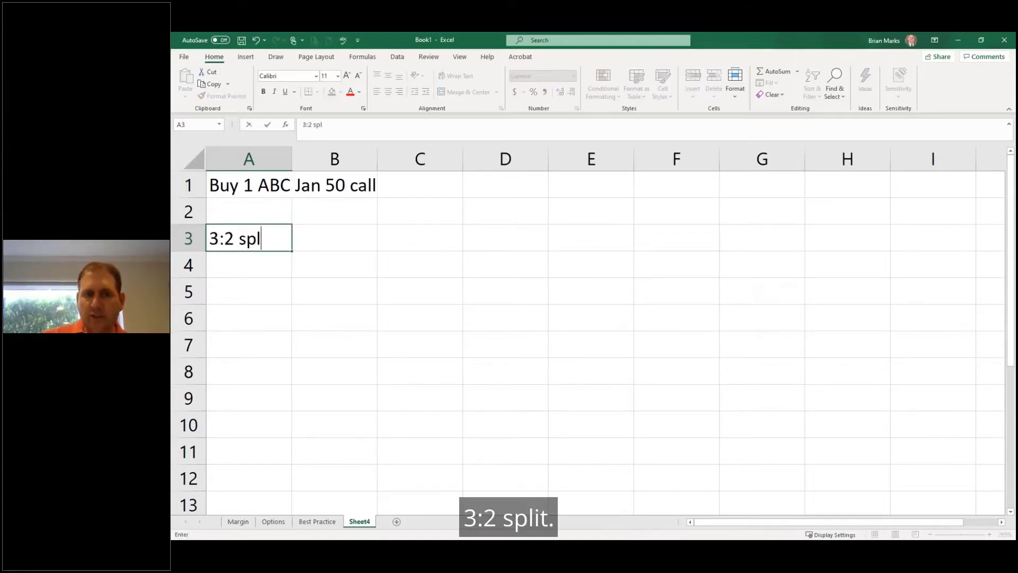
{"action": "type", "text": "it (odd"}
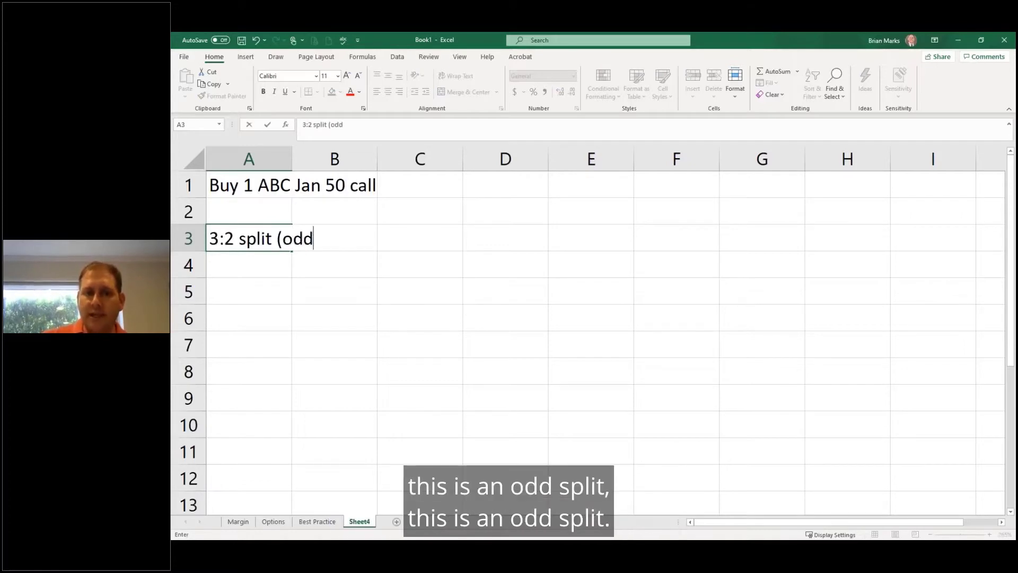
{"action": "type", "text": " split)"}
{"action": "key", "text": "Return"}
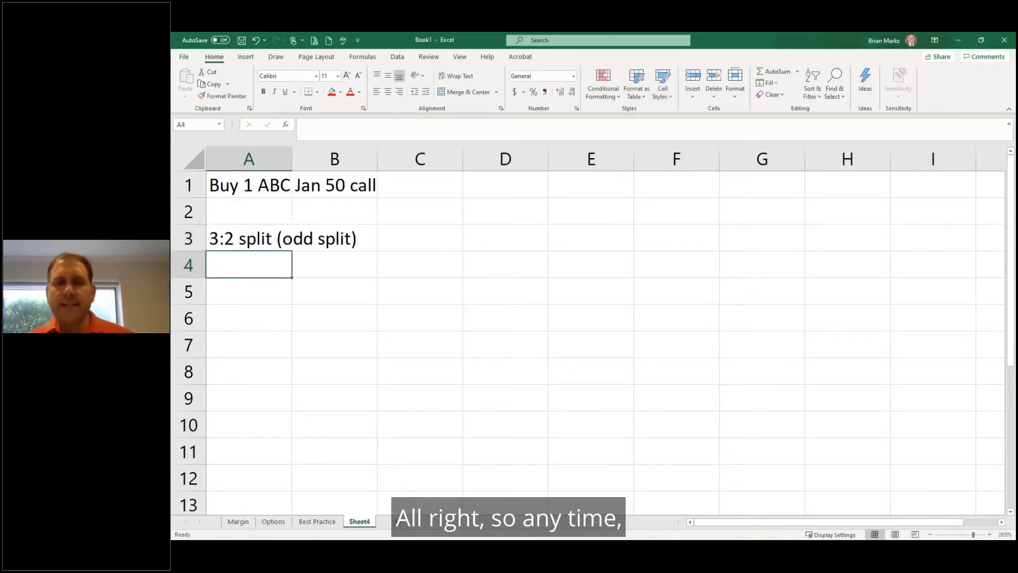
- Autofit column A and enter 'Exercise value = # of shares x strike price = 100 shares x 50 = $5000' in A5
{"action": "left_click", "coordinate": [249, 290]}
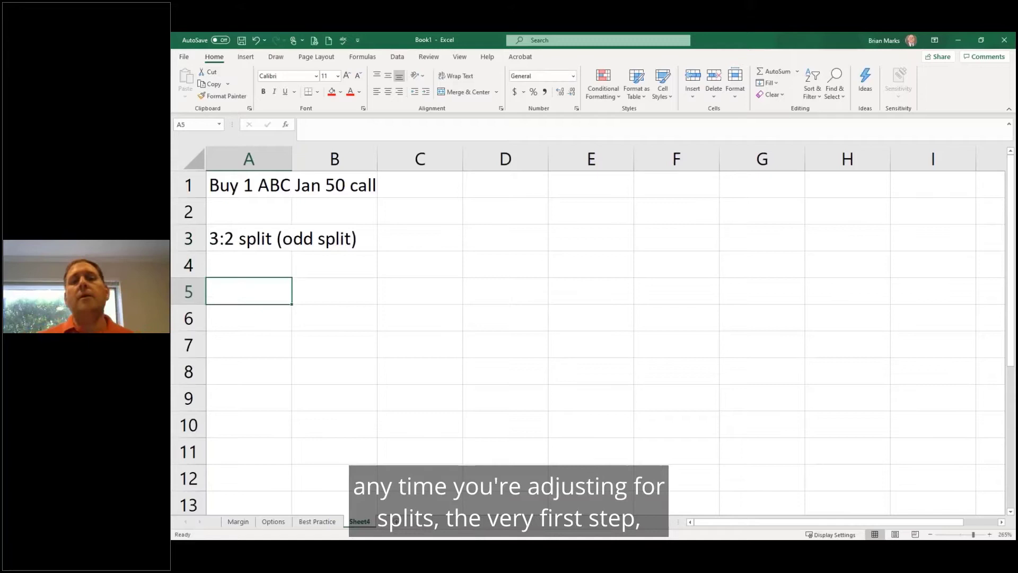
{"action": "double_click", "coordinate": [291, 158]}
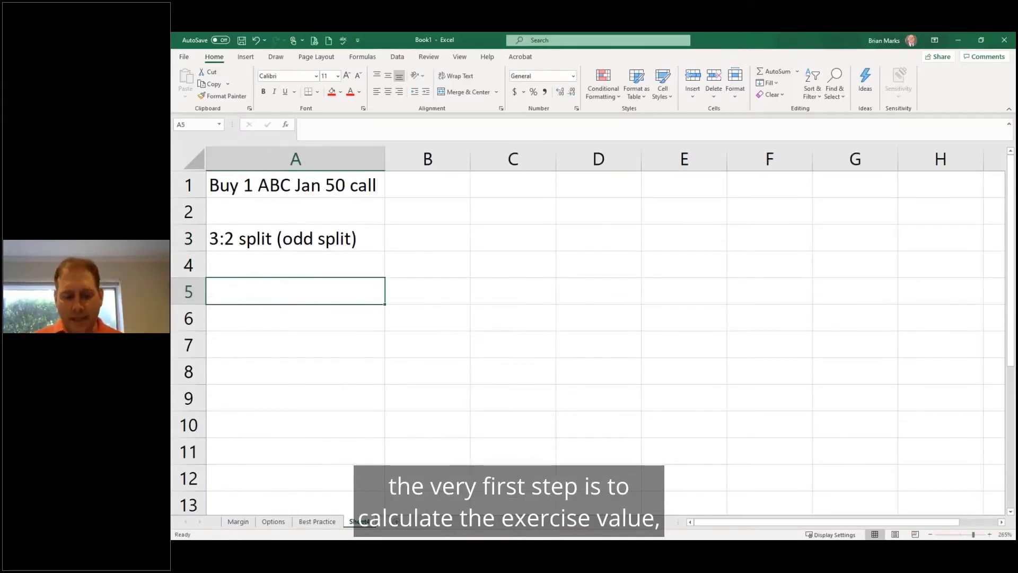
{"action": "type", "text": "Exercise value = "}
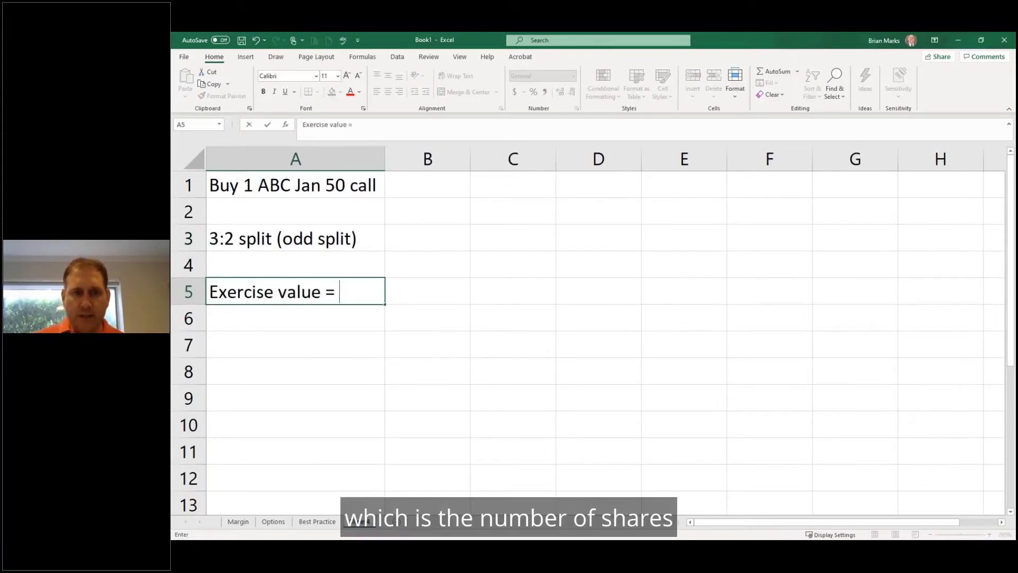
{"action": "type", "text": "#"}
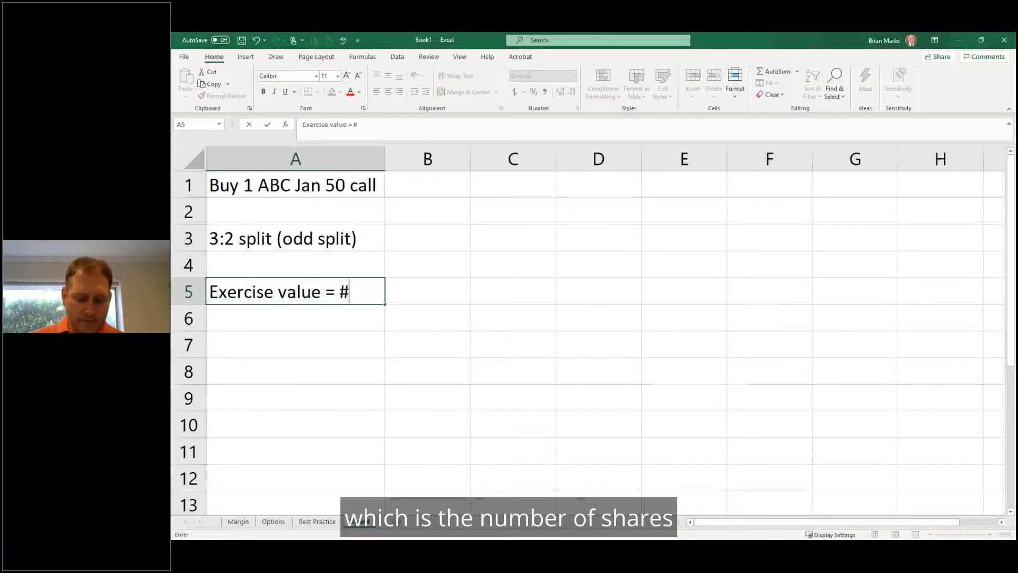
{"action": "type", "text": " of shares x "}
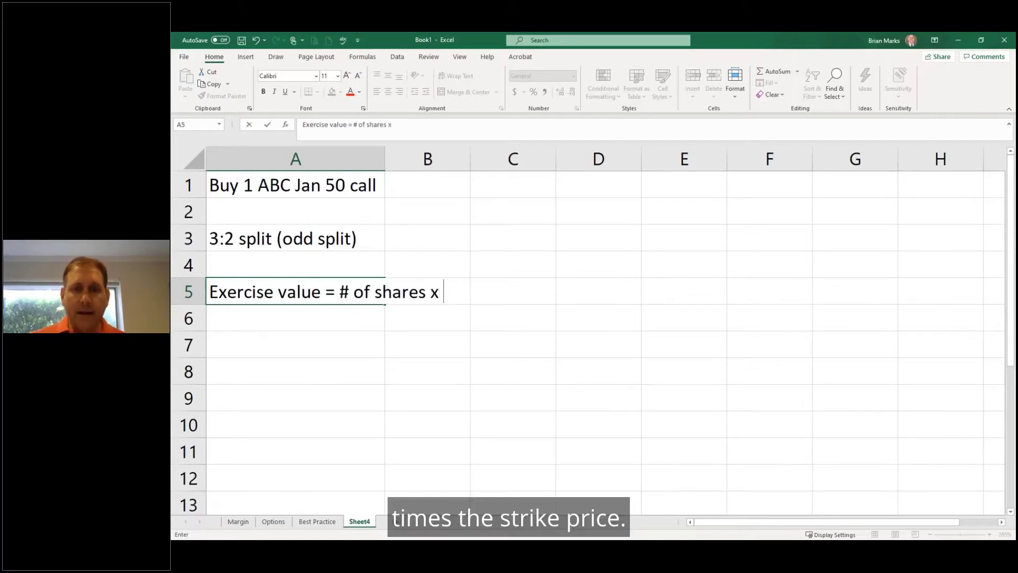
{"action": "type", "text": "strike "}
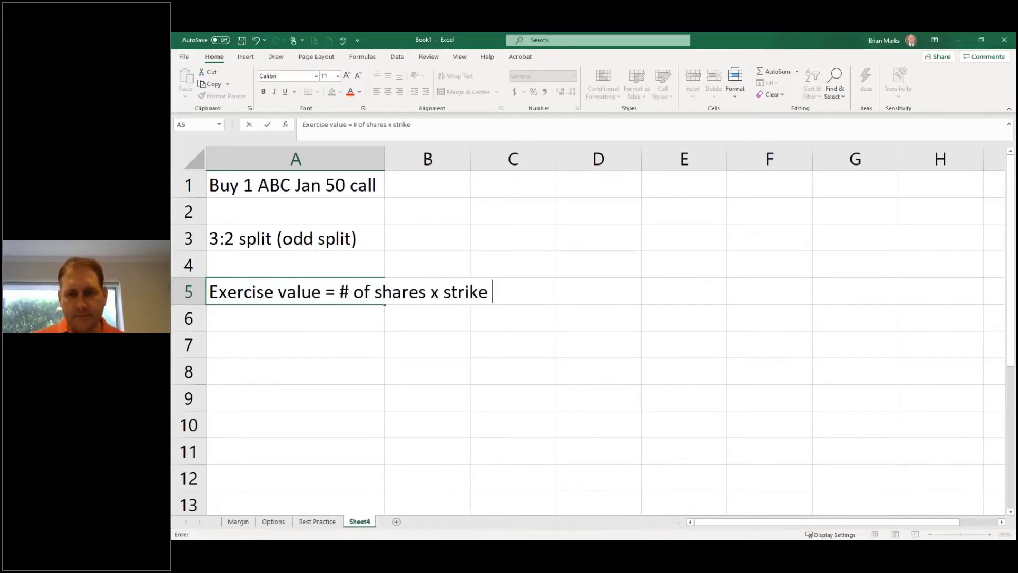
{"action": "type", "text": "price = 100"}
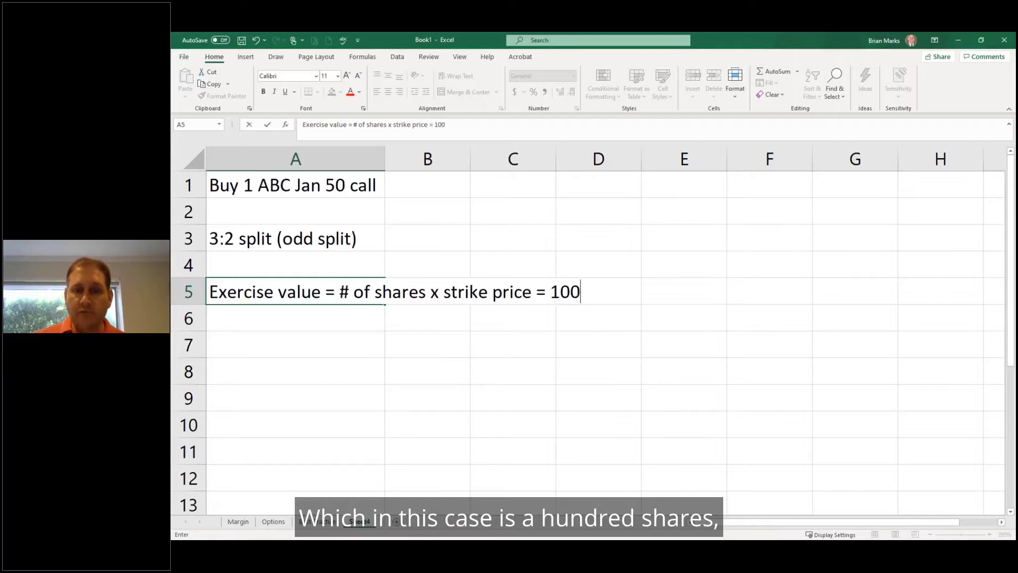
{"action": "type", "text": " shares x"}
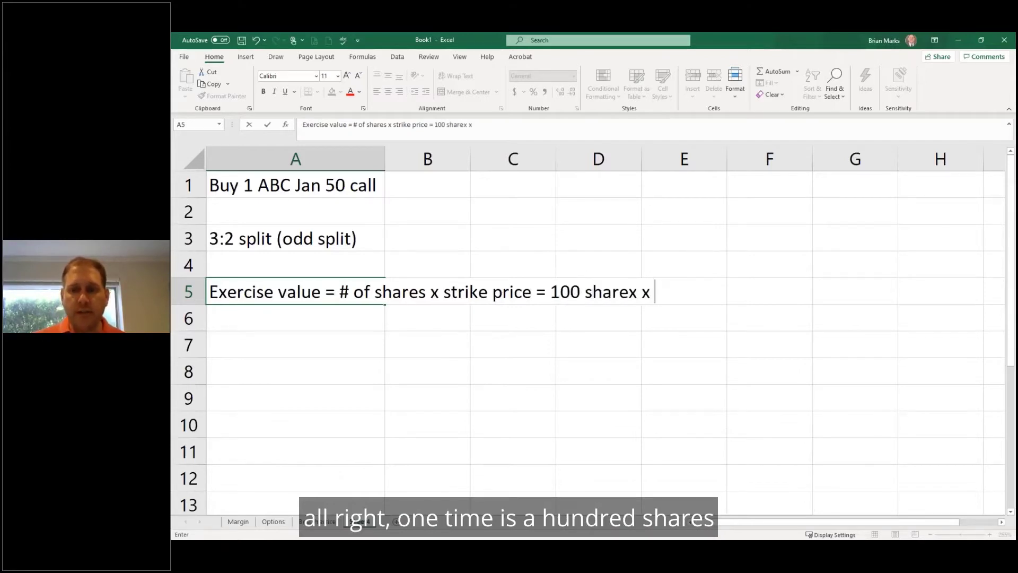
{"action": "key", "text": "BackSpace"}
{"action": "key", "text": "BackSpace"}
{"action": "type", "text": "x"}
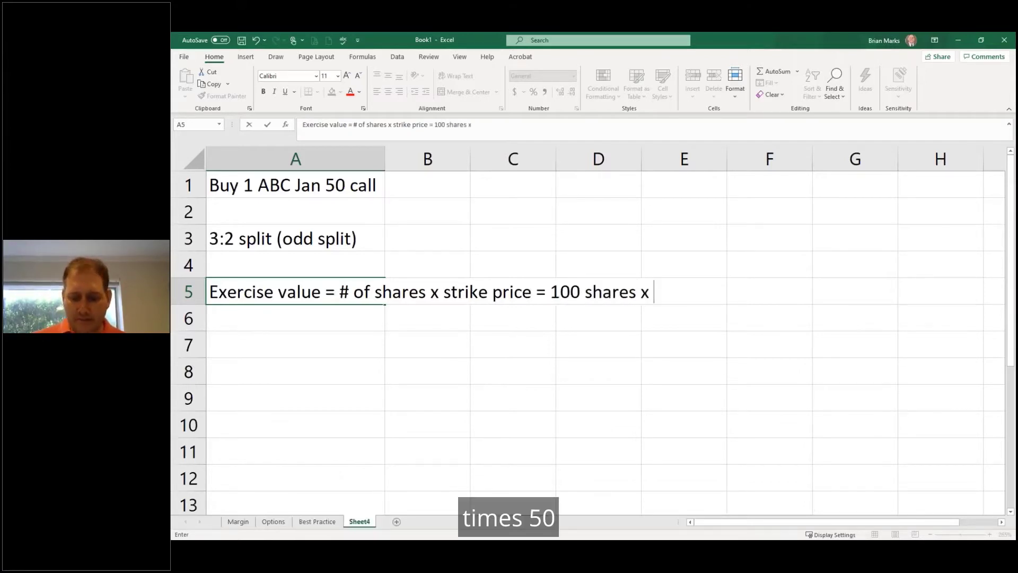
{"action": "type", "text": " 50 = $50"}
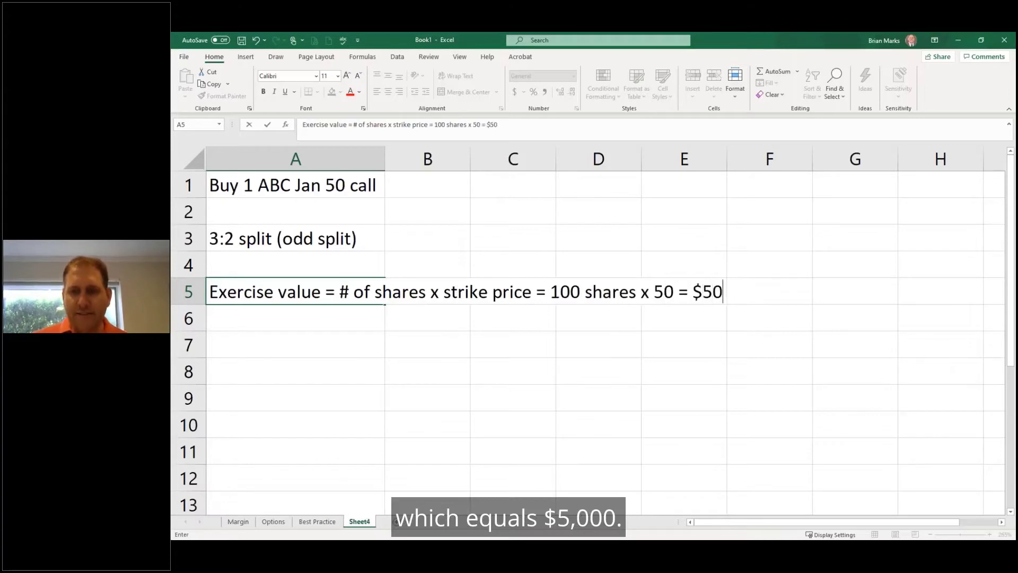
{"action": "type", "text": "00"}
{"action": "key", "text": "Return"}
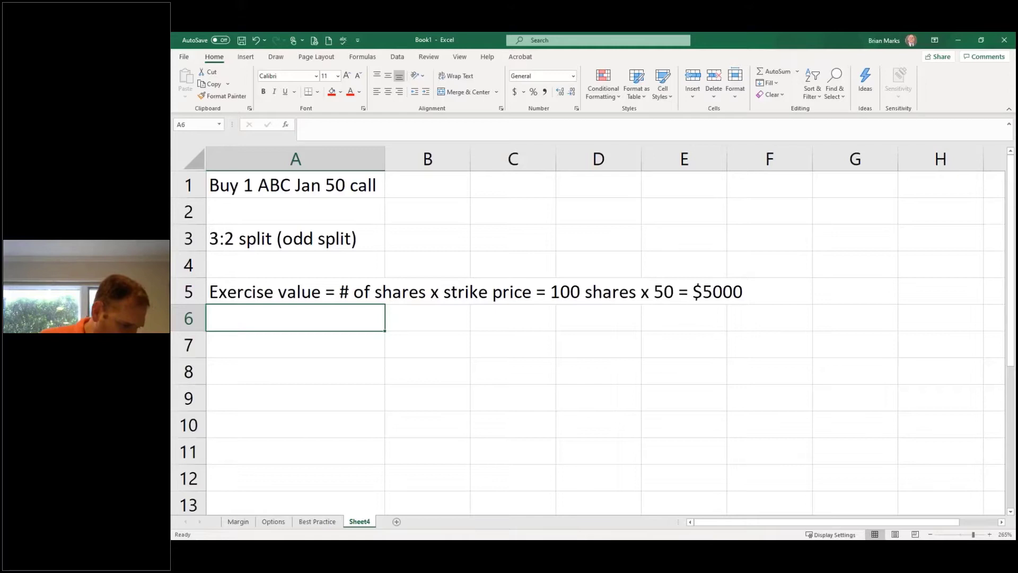
- Enter 'New Number of shares = 100 shares x 3 / 2 =150 shares' in A6
{"action": "type", "text": "New Number of "}
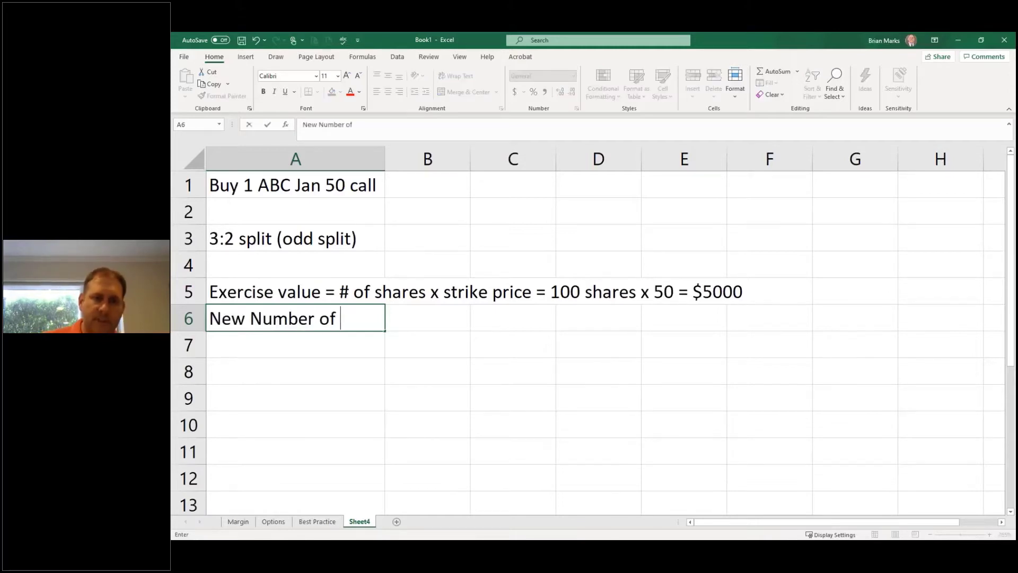
{"action": "type", "text": "shares = "}
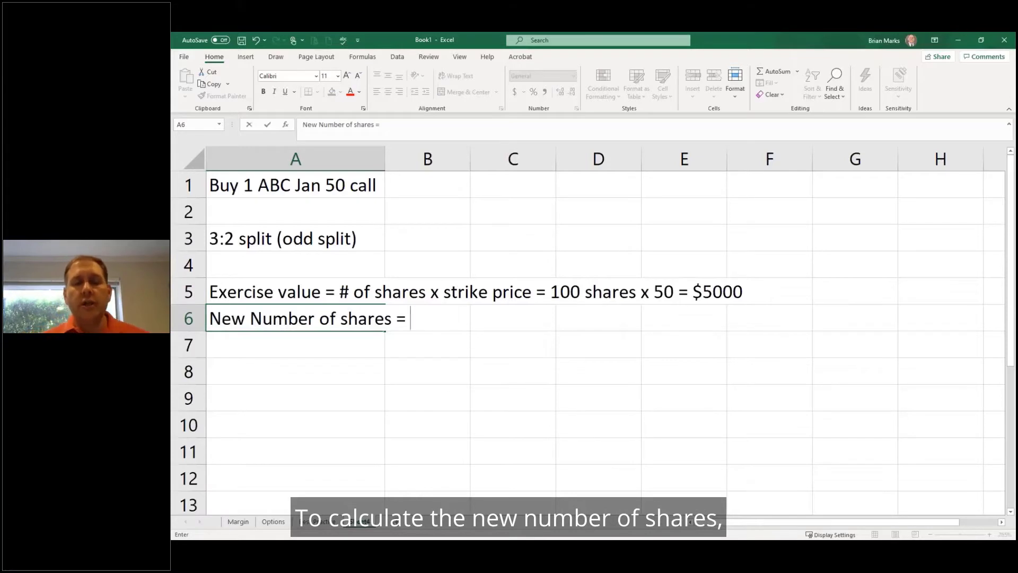
{"action": "type", "text": "100 "}
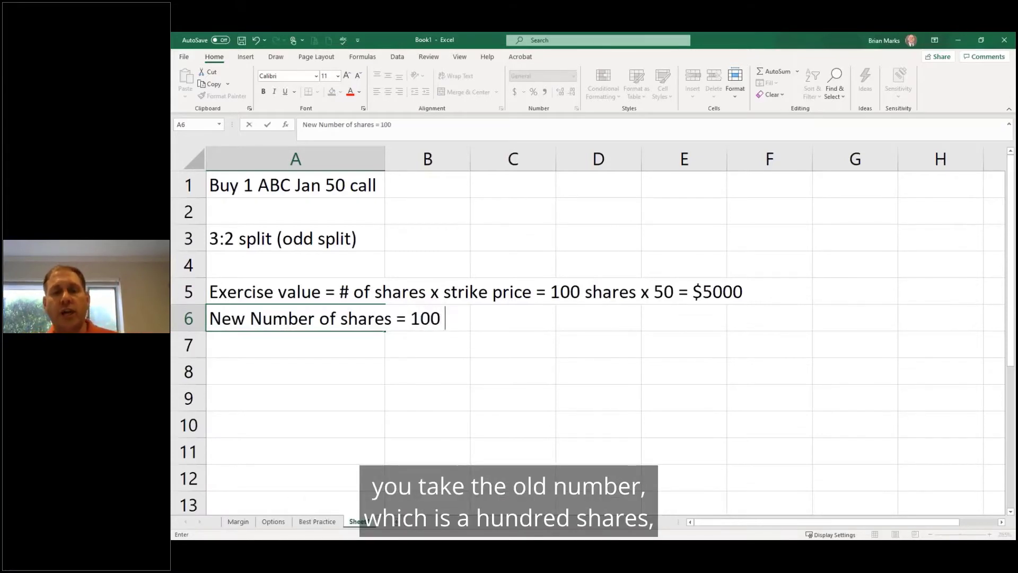
{"action": "type", "text": "shares"}
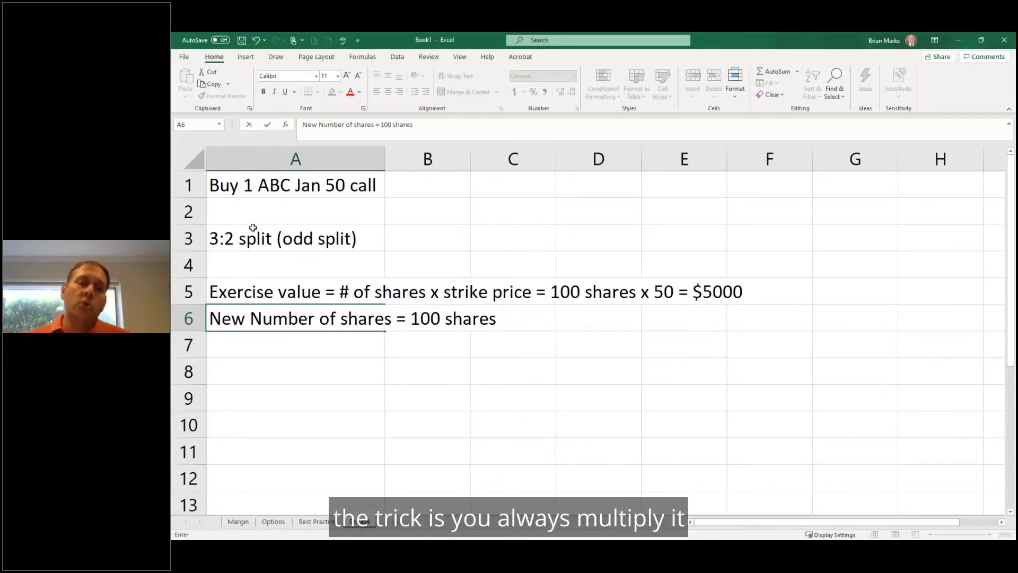
{"action": "left_click", "coordinate": [253, 243]}
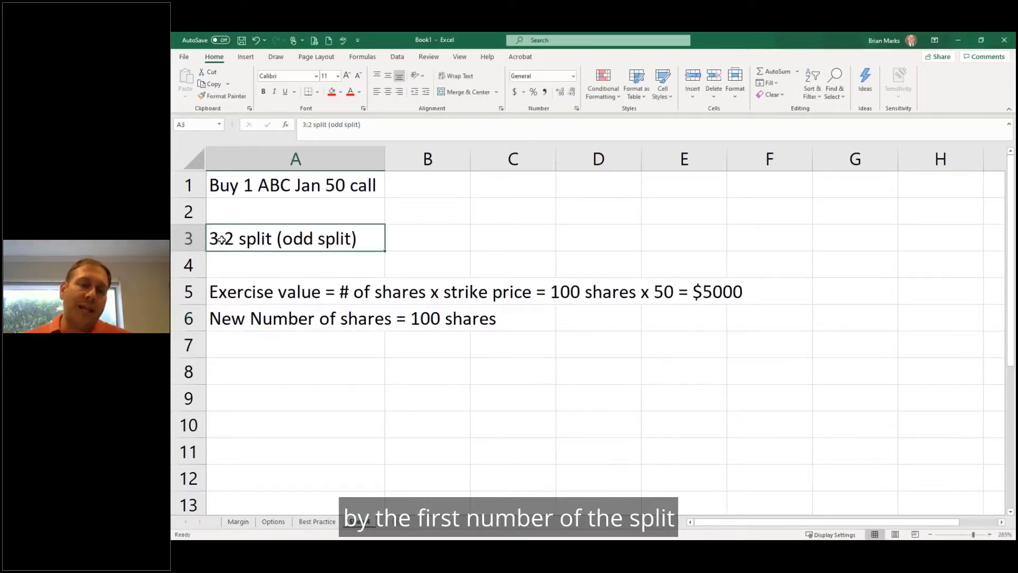
{"action": "left_click", "coordinate": [280, 317]}
{"action": "left_click", "coordinate": [467, 125]}
{"action": "type", "text": "x"}
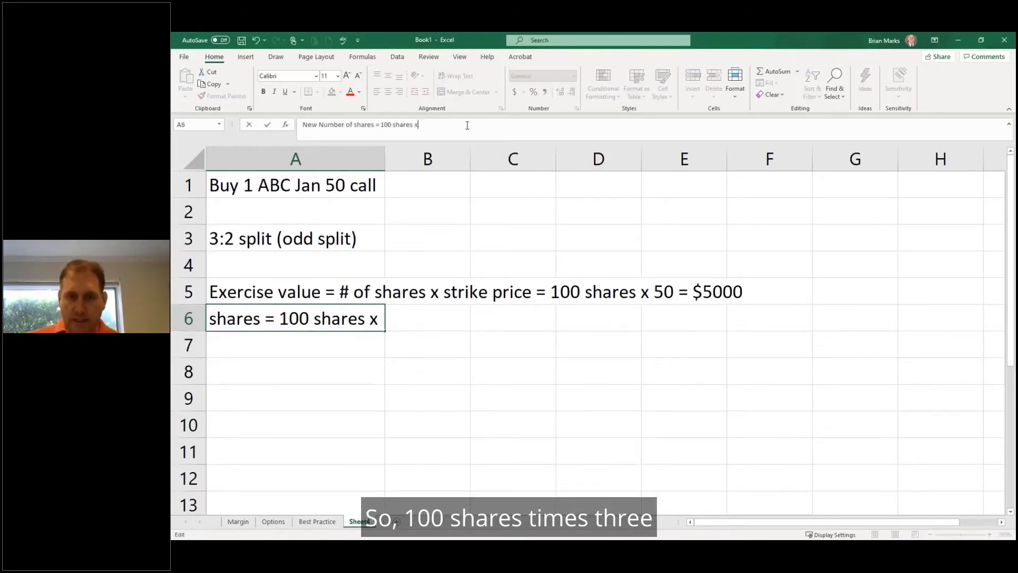
{"action": "type", "text": " 3 / 2"}
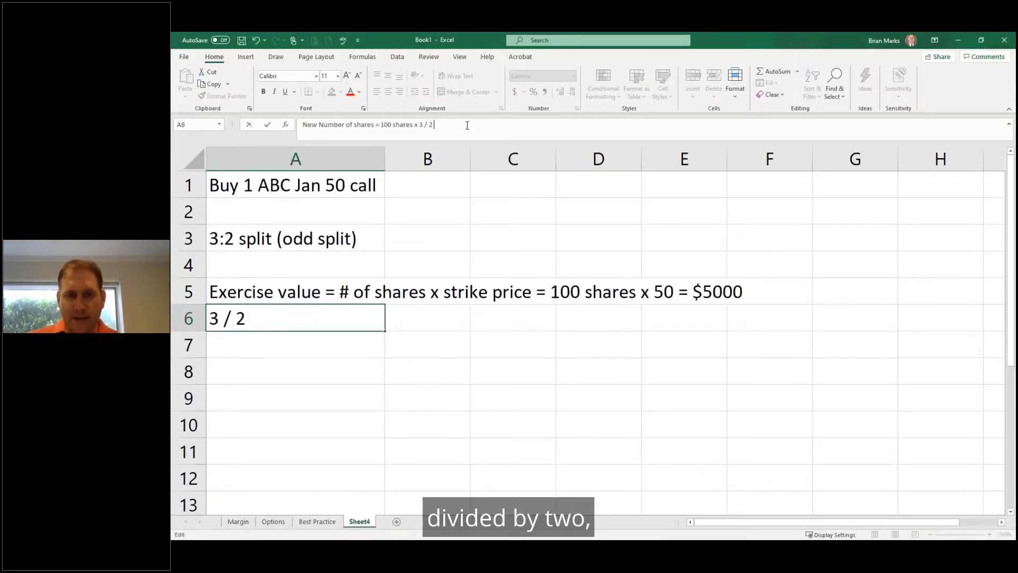
{"action": "type", "text": " ="}
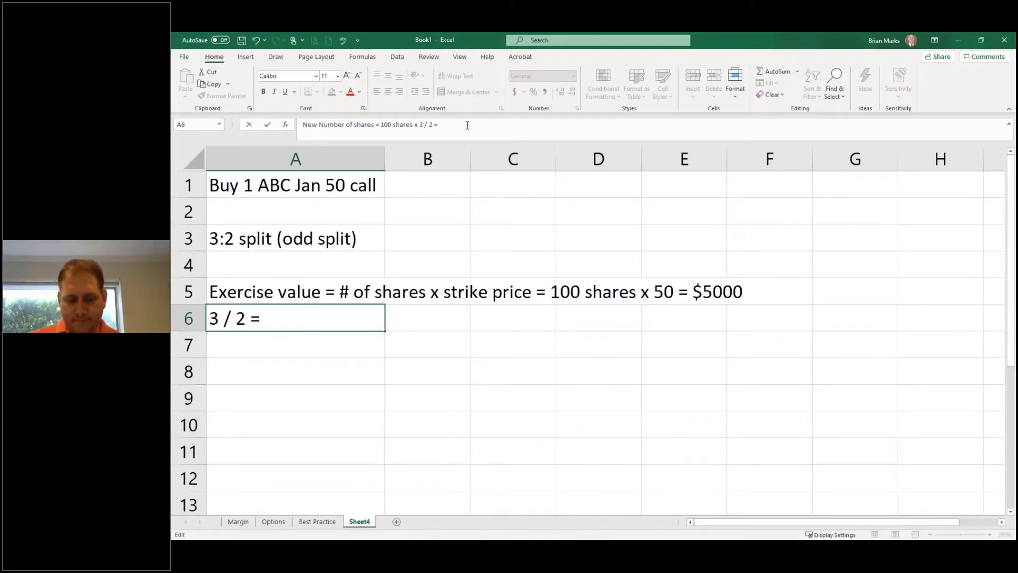
{"action": "type", "text": "150 shares"}
{"action": "key", "text": "Return"}
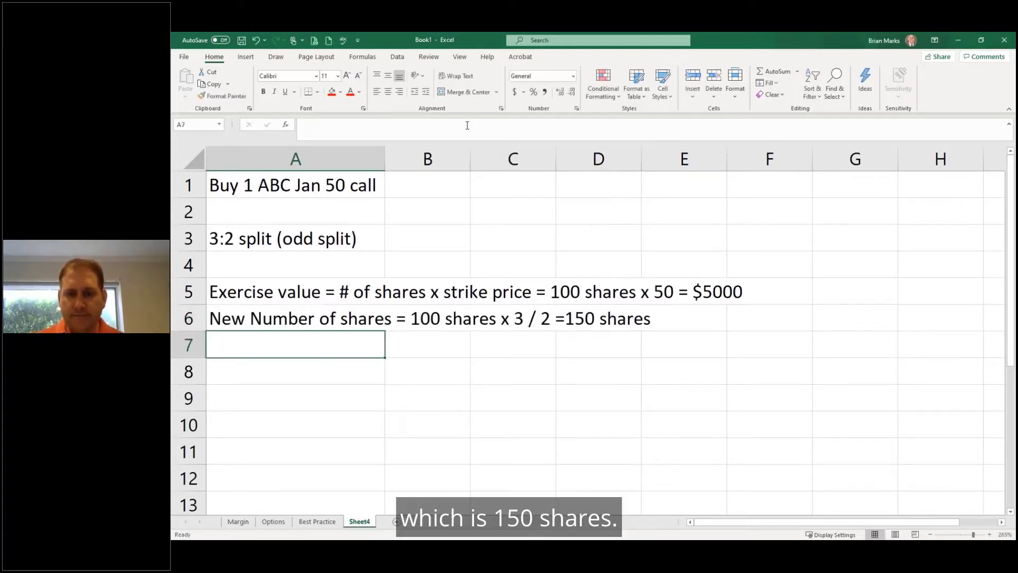
- Add the missing space after the final equals sign in A6
{"action": "left_click", "coordinate": [275, 320]}
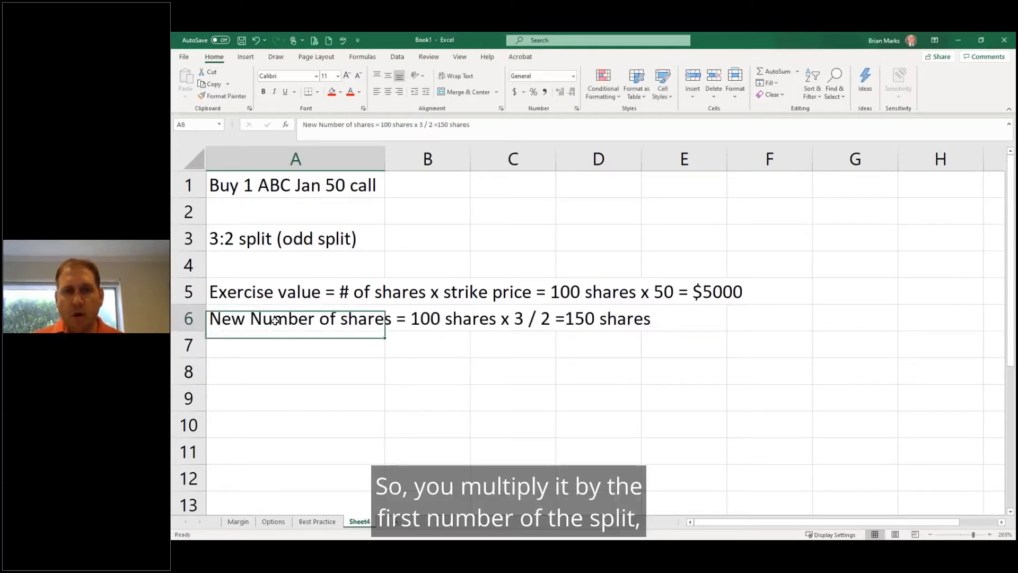
{"action": "left_click", "coordinate": [438, 125]}
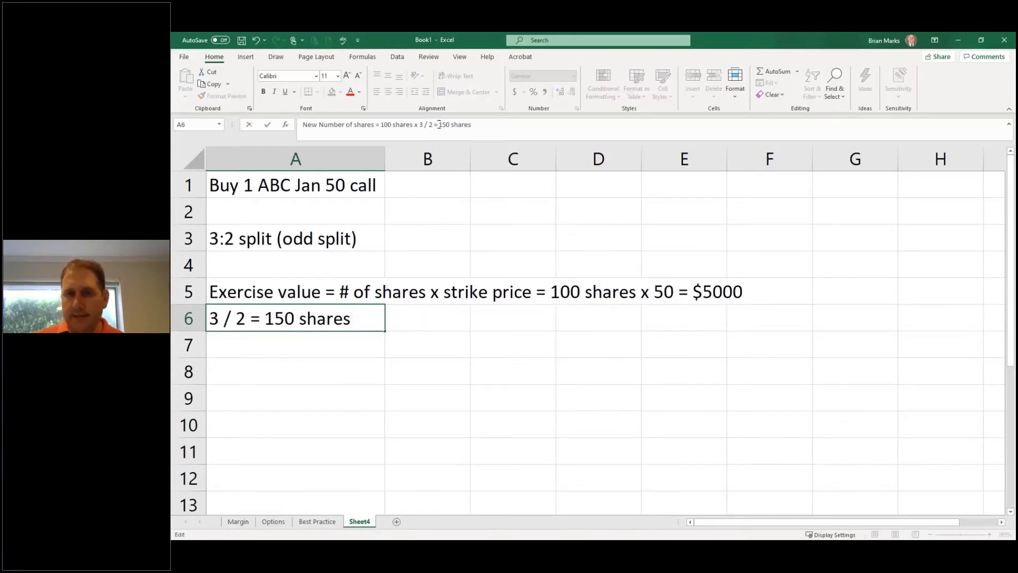
{"action": "key", "text": "Return"}
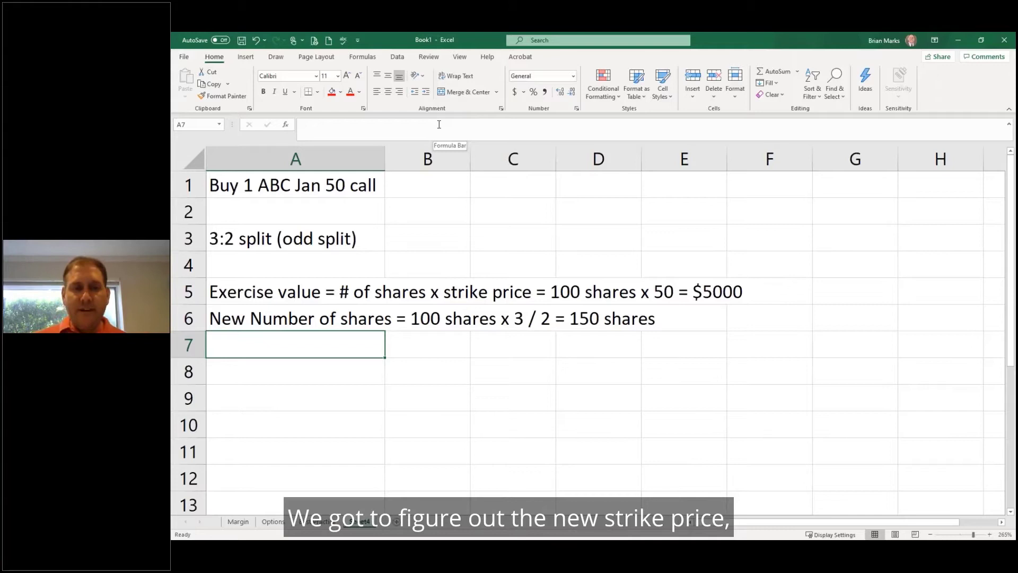
- Type 'New strike price = exercise value / new shares = $5000 / 150 = $33.33' into A7
{"action": "type", "text": "Net"}
{"action": "key", "text": "BackSpace"}
{"action": "type", "text": "s"}
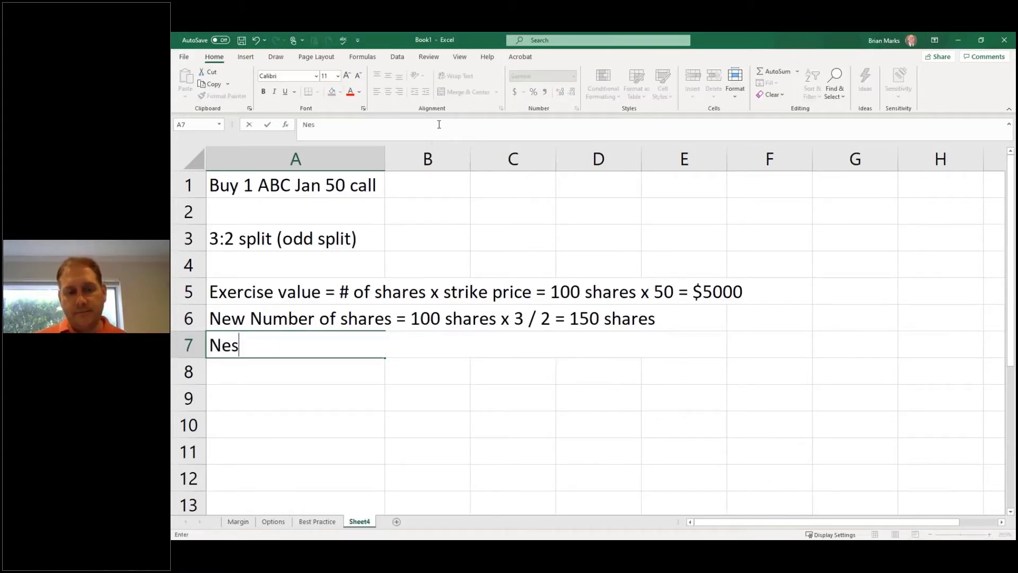
{"action": "key", "text": "BackSpace"}
{"action": "type", "text": "w strike price "}
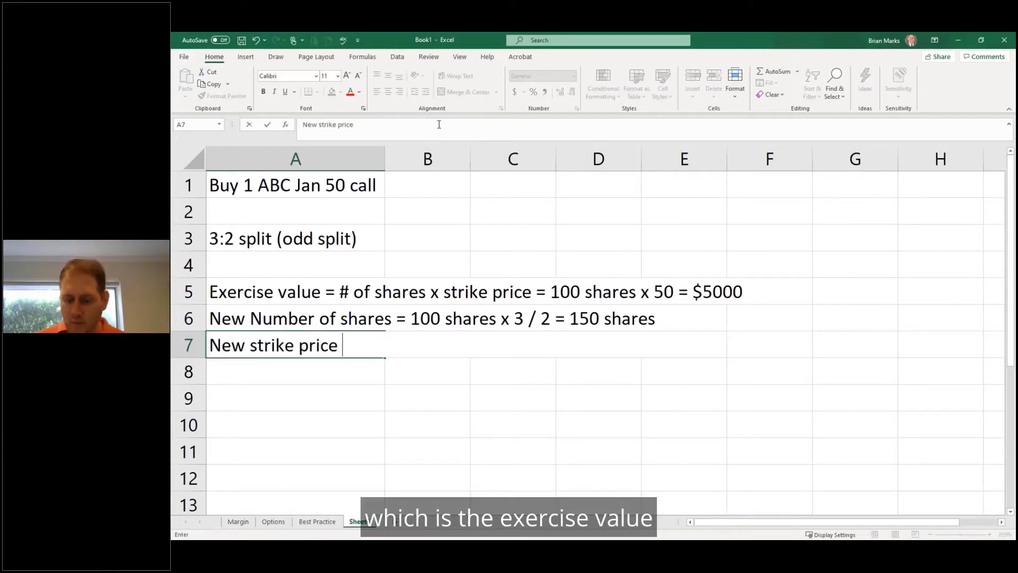
{"action": "type", "text": "= exerci"}
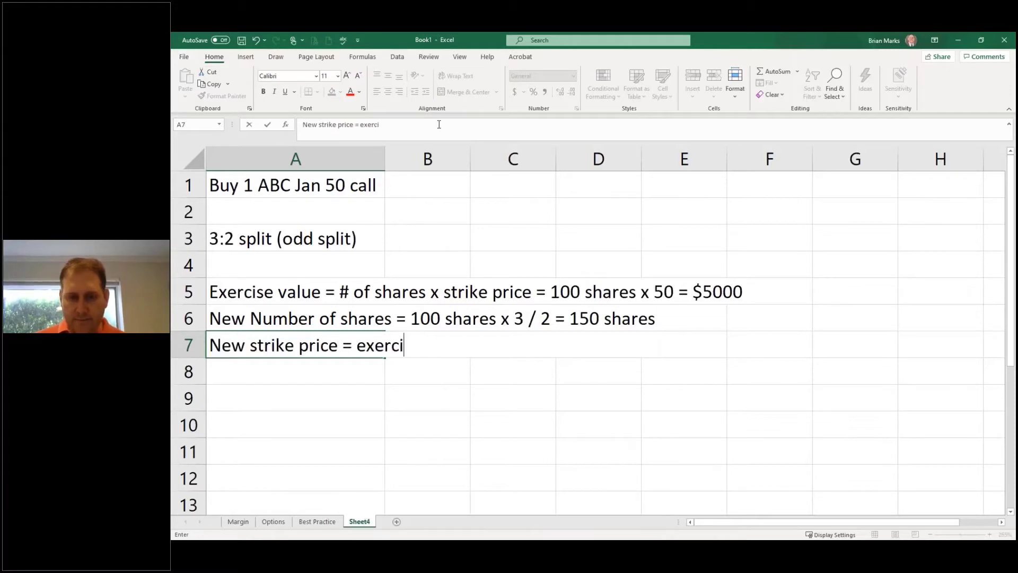
{"action": "type", "text": "se value / new "}
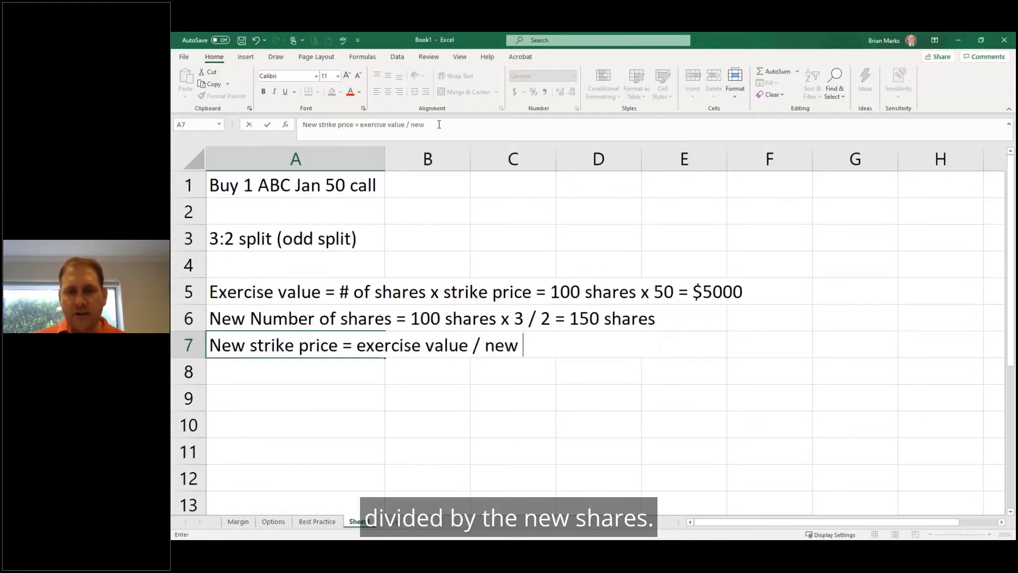
{"action": "type", "text": "shares ="}
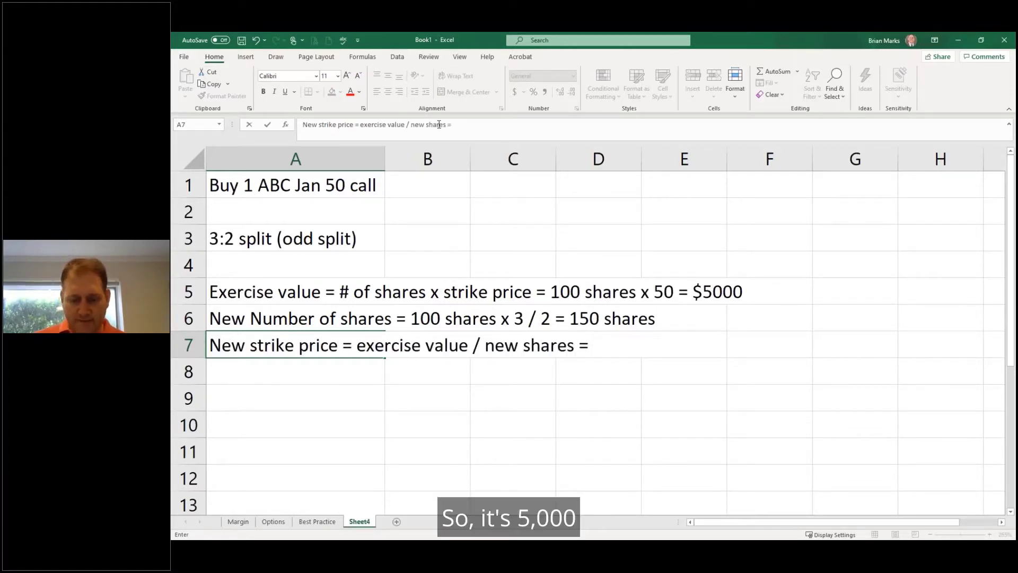
{"action": "type", "text": " $5000 / 150 ="}
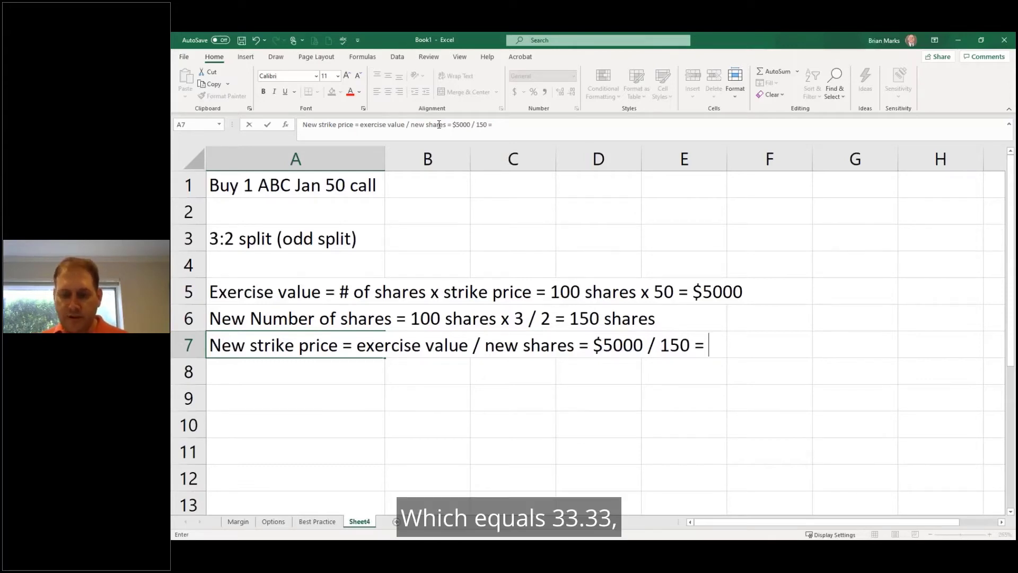
{"action": "type", "text": "$"}
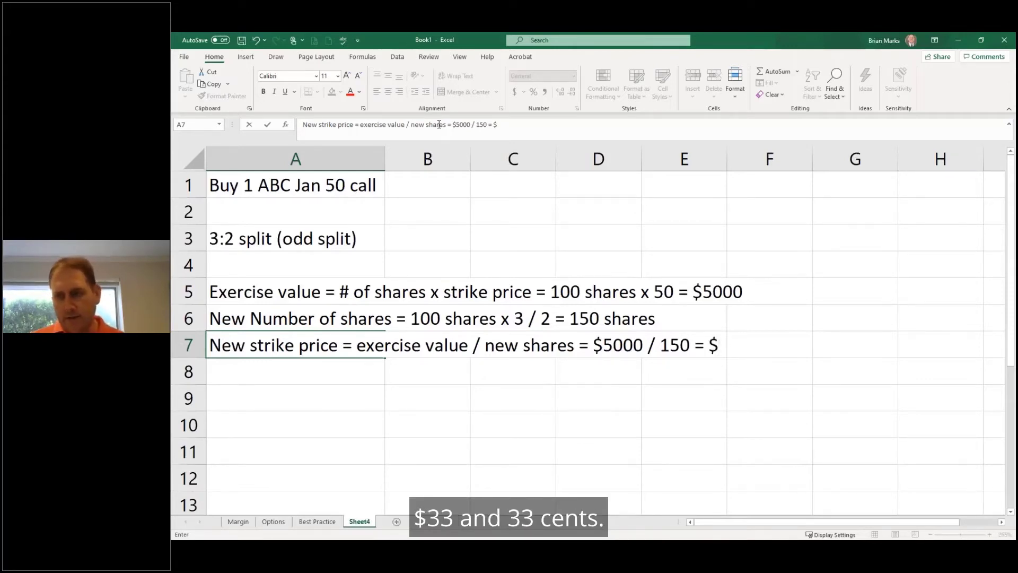
{"action": "type", "text": "33.33"}
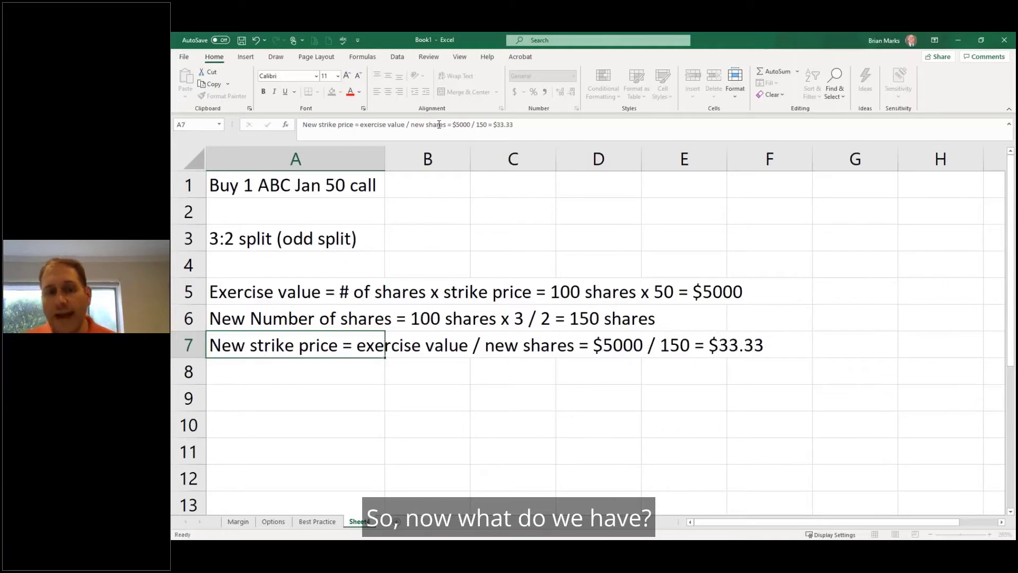
- Commit A7 and enter '1 ABC Jan 33.33 call for 150 shares' in A9
{"action": "key", "text": "Return"}
{"action": "key", "text": "Return"}
{"action": "type", "text": "-->9:9"}
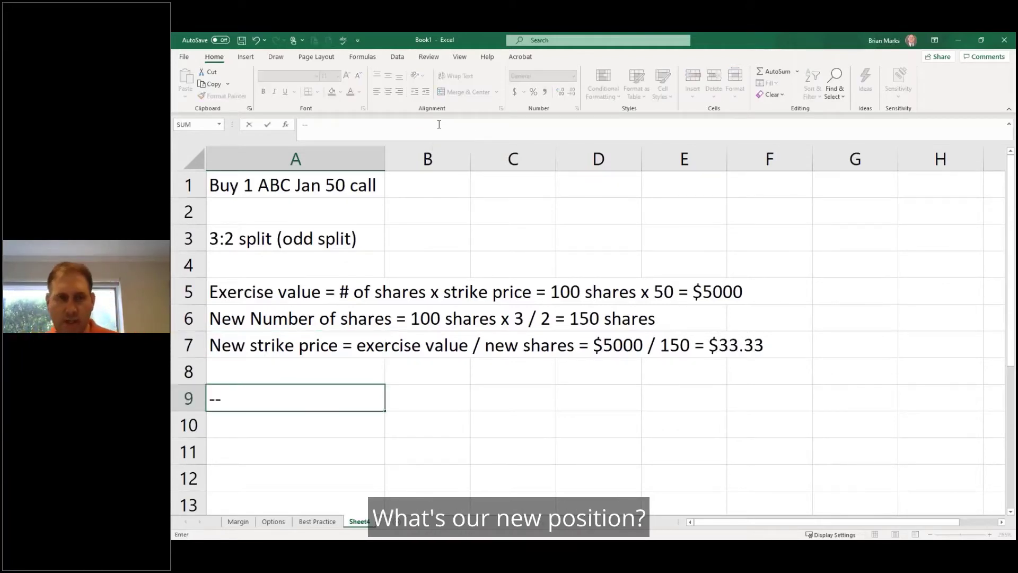
{"action": "key", "text": "BackSpace"}
{"action": "key", "text": "BackSpace"}
{"action": "key", "text": "BackSpace"}
{"action": "key", "text": "BackSpace"}
{"action": "key", "text": "BackSpace"}
{"action": "key", "text": "BackSpace"}
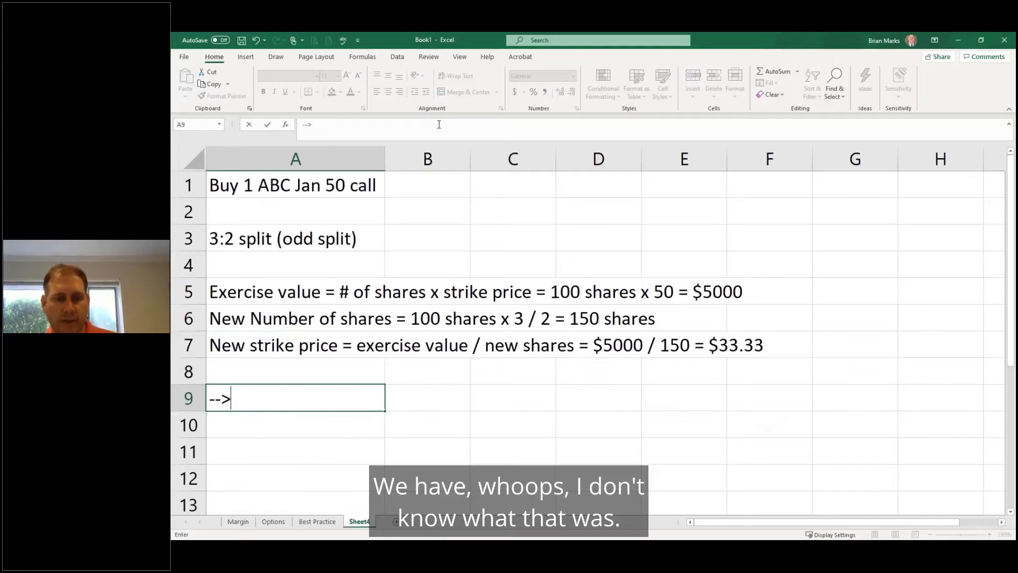
{"action": "type", "text": "-->9:9"}
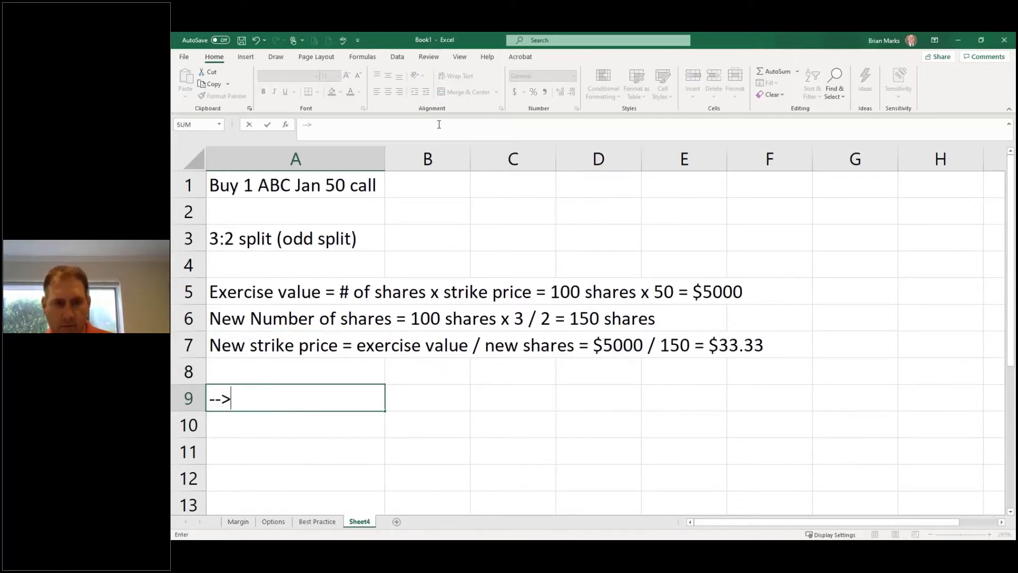
{"action": "key", "text": "ctrl+Return"}
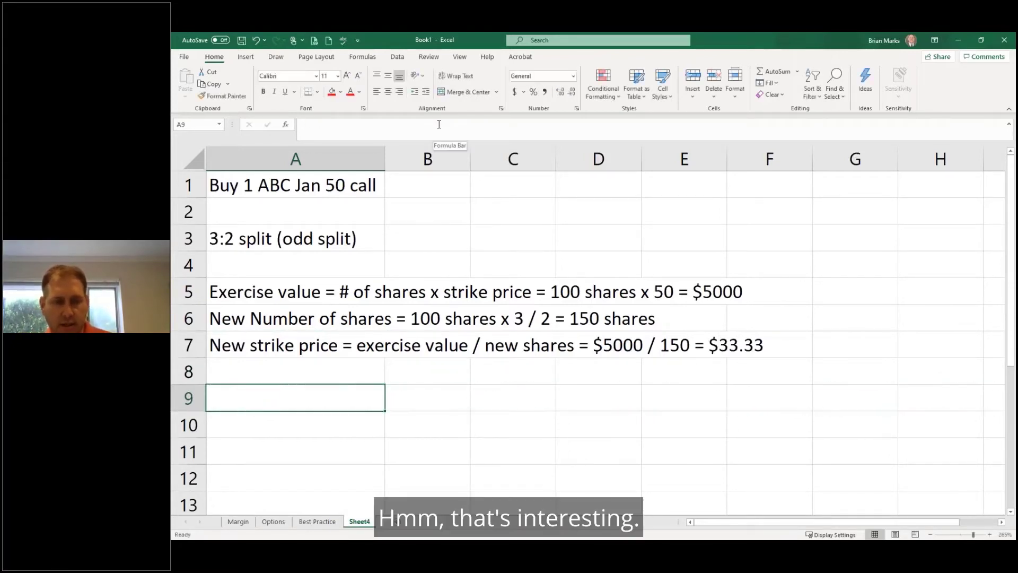
{"action": "type", "text": "1 ABC"}
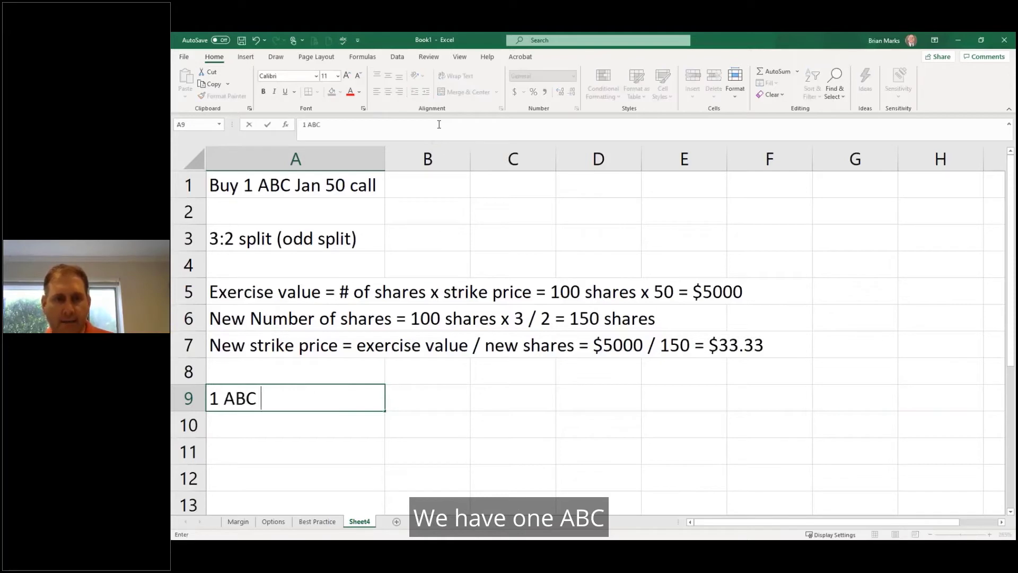
{"action": "type", "text": " Jan"}
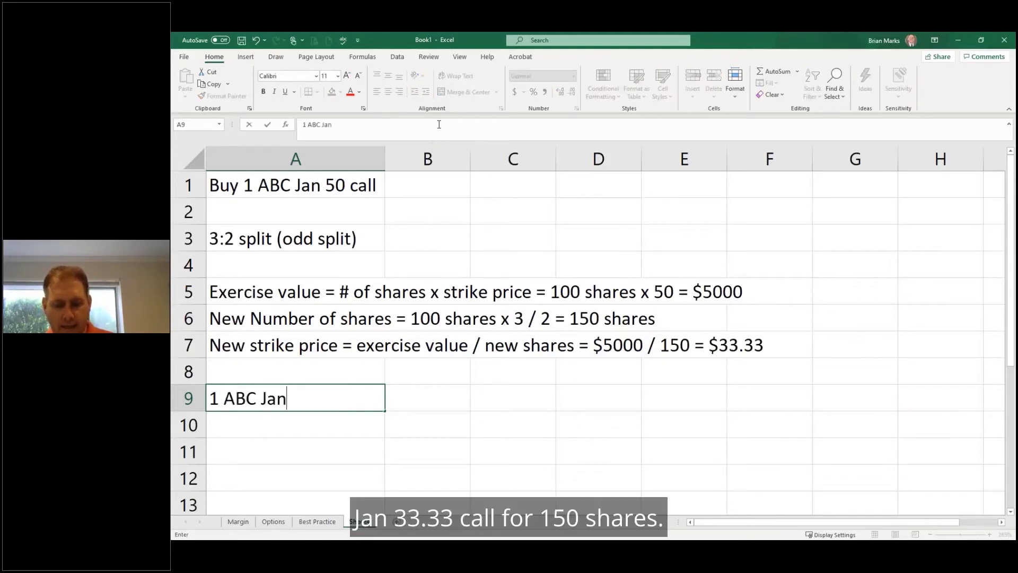
{"action": "type", "text": " 33.33 call for 160"}
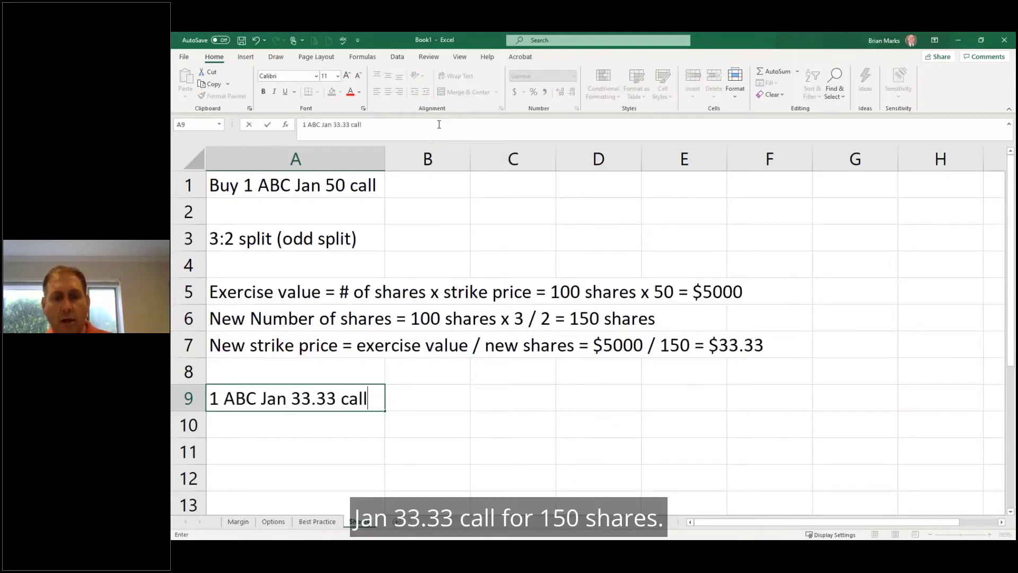
{"action": "key", "text": "BackSpace"}
{"action": "key", "text": "BackSpace"}
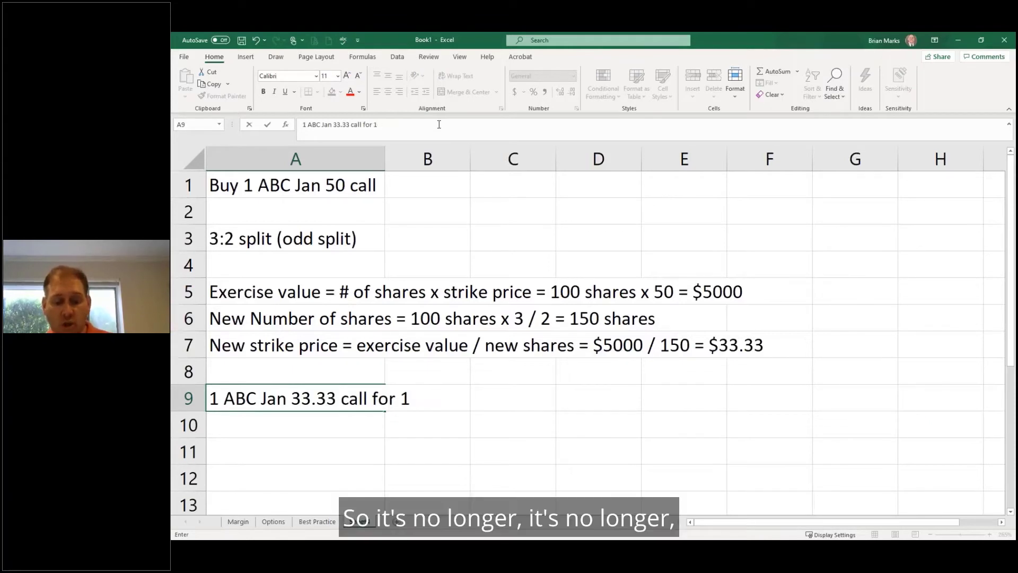
{"action": "type", "text": "50 sahr"}
{"action": "key", "text": "BackSpace"}
{"action": "key", "text": "BackSpace"}
{"action": "key", "text": "BackSpace"}
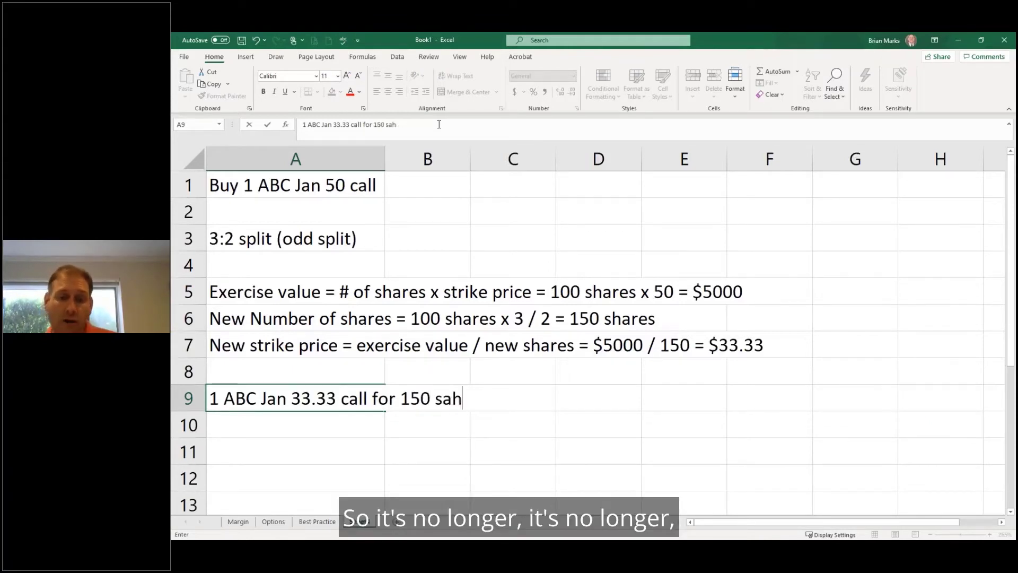
{"action": "type", "text": "hares"}
{"action": "key", "text": "Return"}
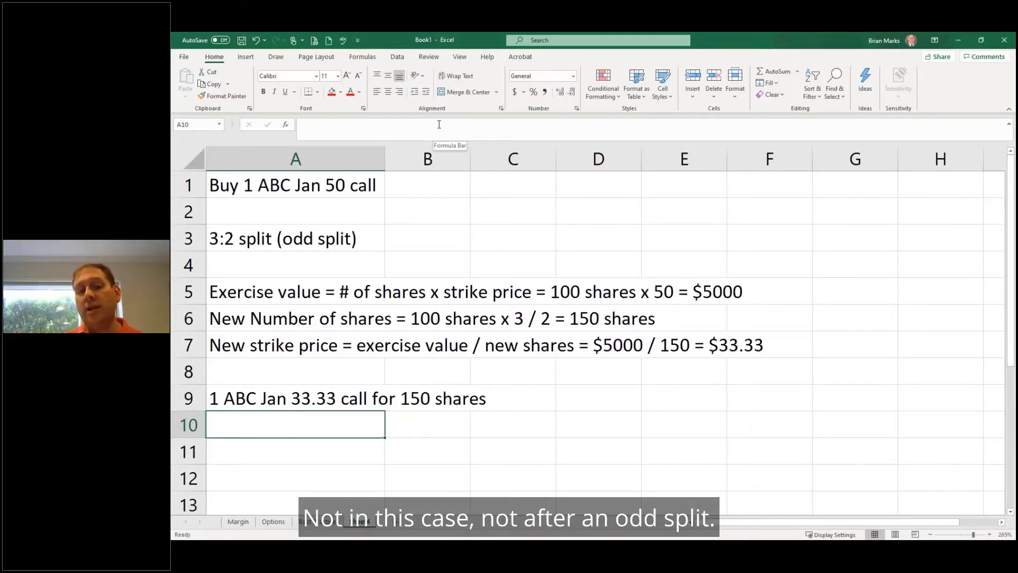
- Make the 150 inside the A9 text bold
{"action": "left_click", "coordinate": [318, 404]}
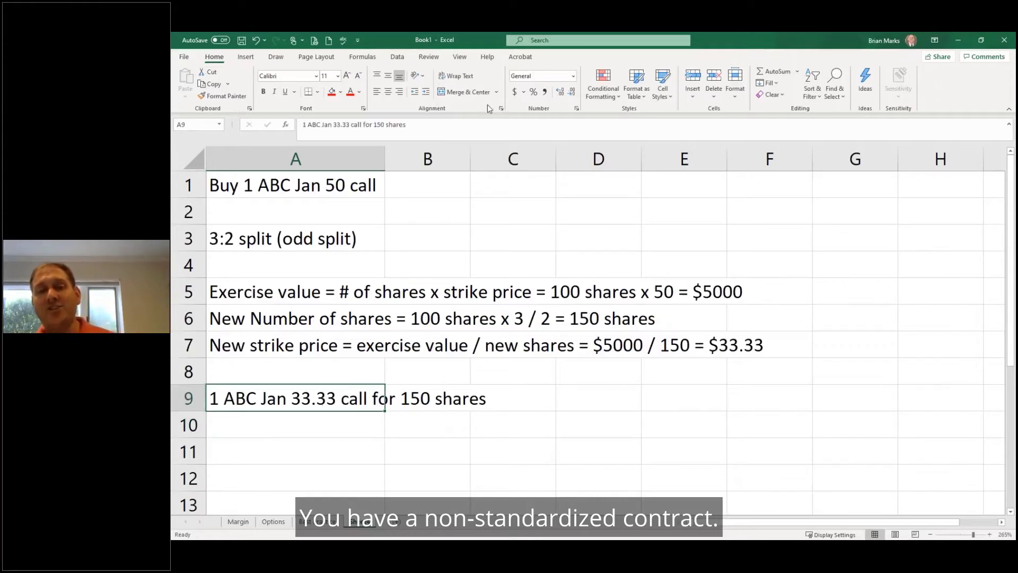
{"action": "double_click", "coordinate": [381, 125]}
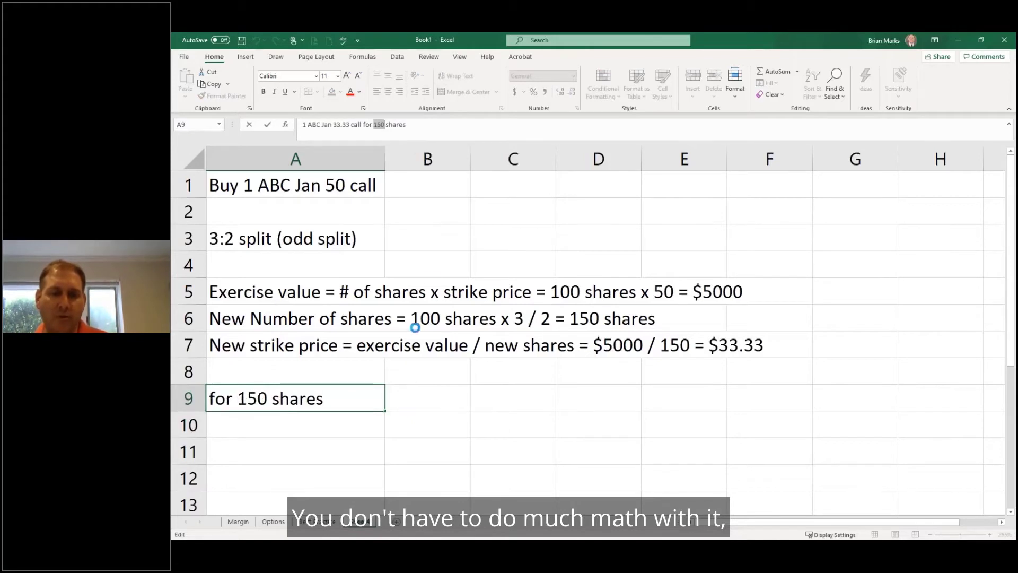
{"action": "key", "text": "ctrl+b"}
{"action": "key", "text": "Return"}
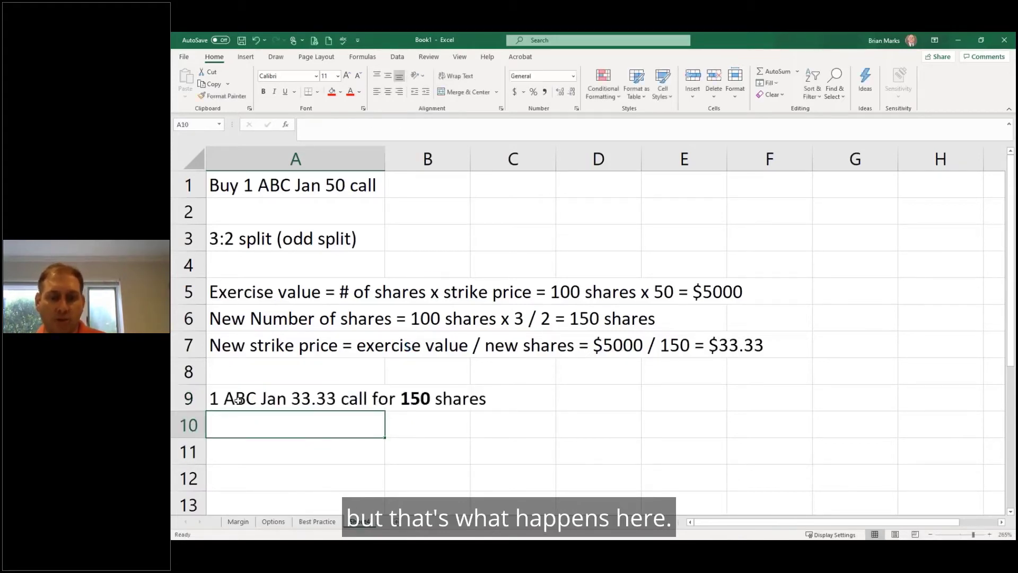
{"action": "left_click", "coordinate": [214, 398]}
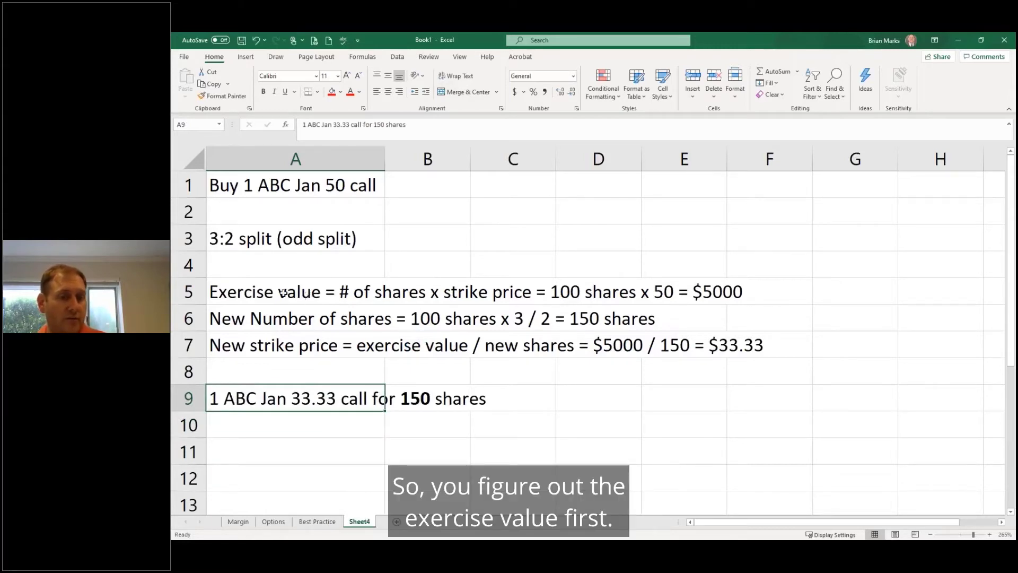
- Move the three worked steps from A5:A7 into B5:B7
{"action": "left_click_drag", "start_coordinate": [284, 292], "coordinate": [299, 350]}
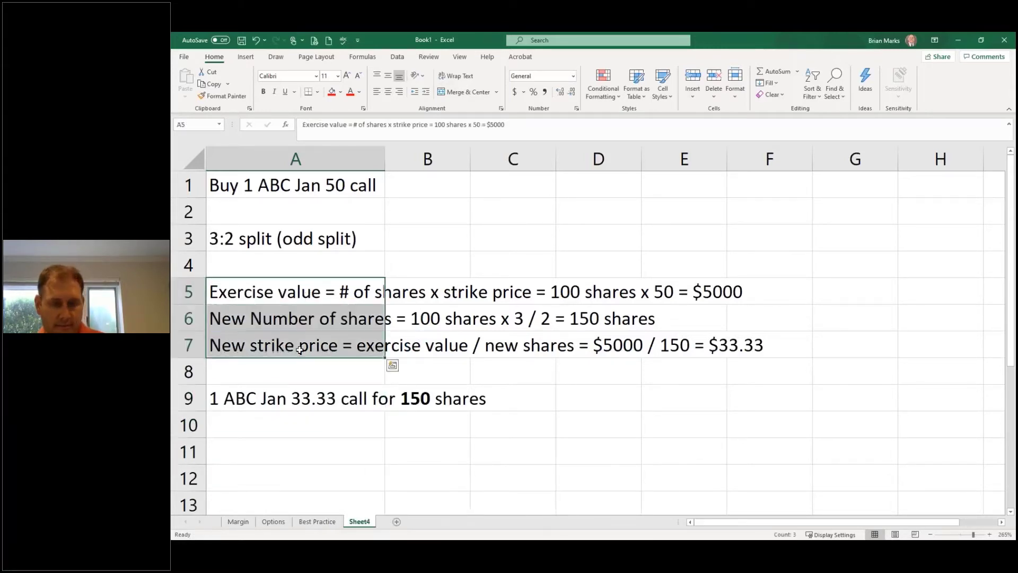
{"action": "key", "text": "ctrl+c"}
{"action": "left_click", "coordinate": [443, 292]}
{"action": "key", "text": "Return"}
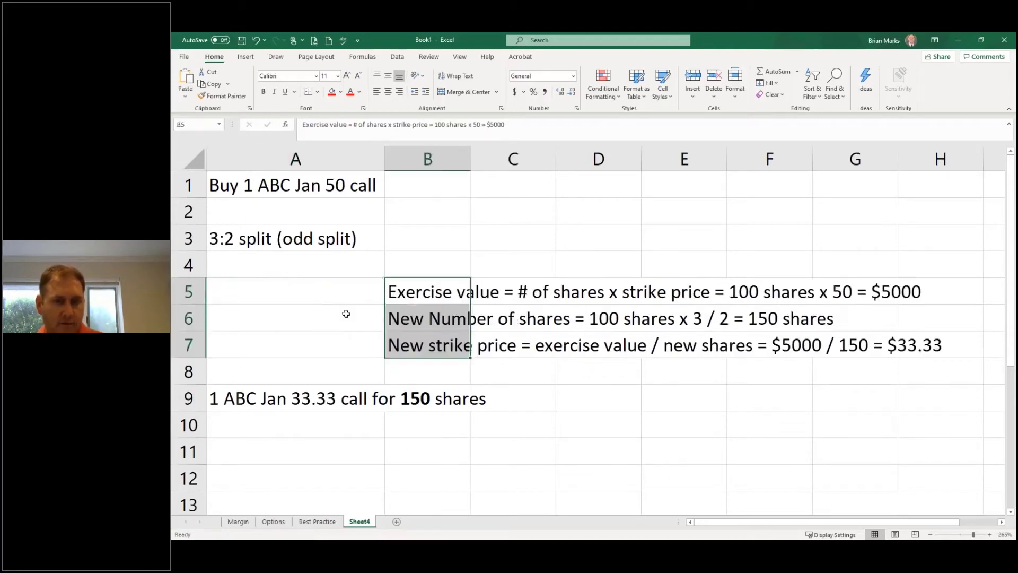
- Number the steps 1, 2 and 3 in A5, A6 and A7
{"action": "left_click", "coordinate": [323, 288]}
{"action": "type", "text": "1"}
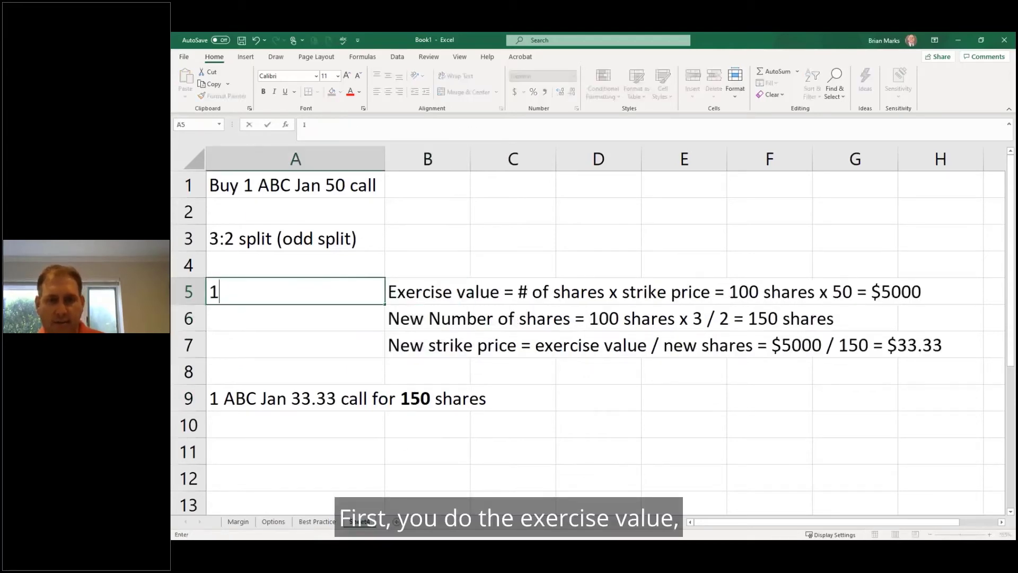
{"action": "key", "text": "Return"}
{"action": "type", "text": "2"}
{"action": "key", "text": "Return"}
{"action": "type", "text": "3"}
{"action": "key", "text": "Return"}
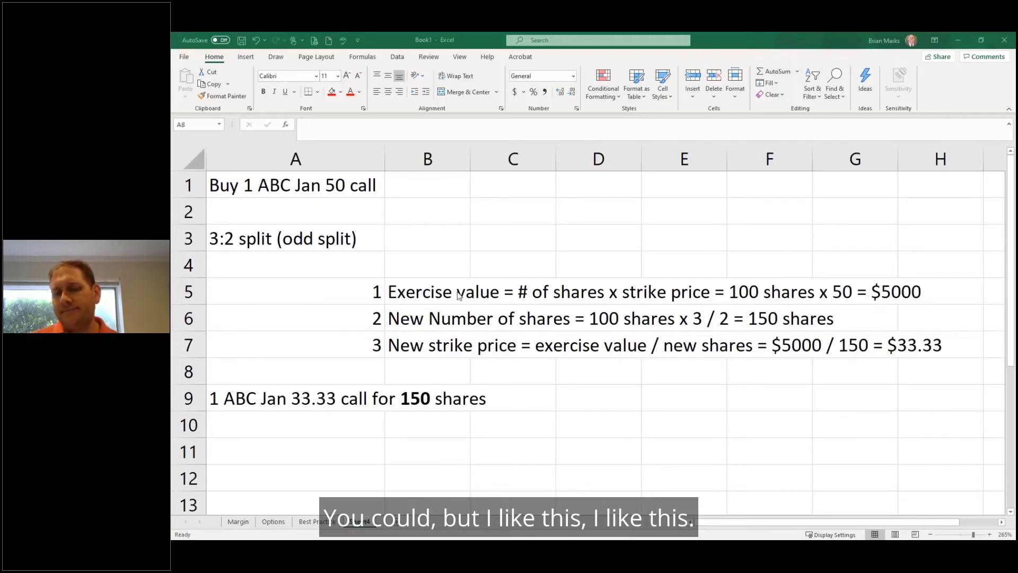
{"action": "left_click_drag", "start_coordinate": [459, 296], "coordinate": [438, 342]}
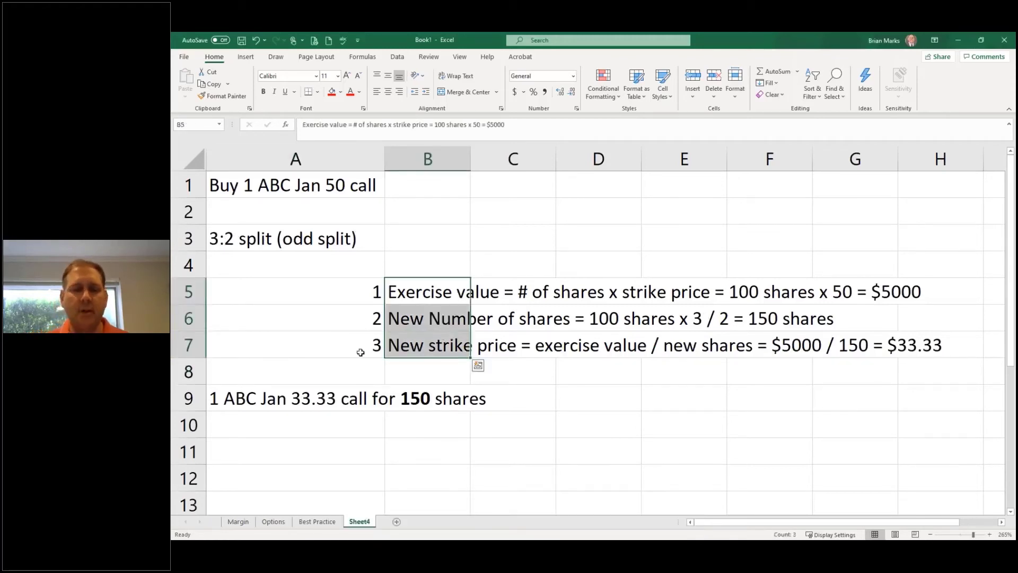
{"action": "left_click", "coordinate": [235, 429]}
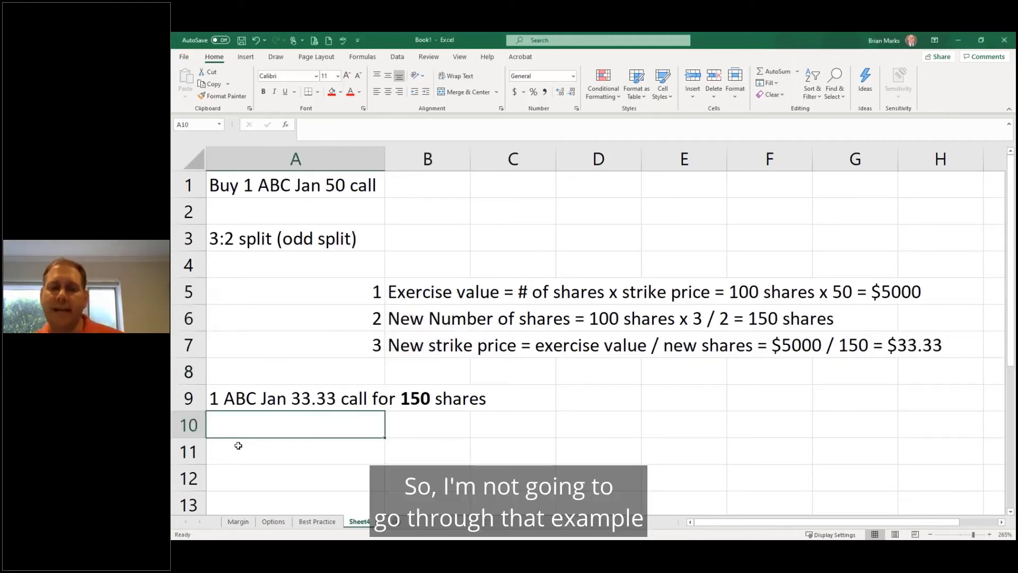
- Copy the 'Buy 1 ABC Jan 50 call' line from A1 into A11
{"action": "left_click", "coordinate": [270, 452]}
{"action": "left_click", "coordinate": [269, 431]}
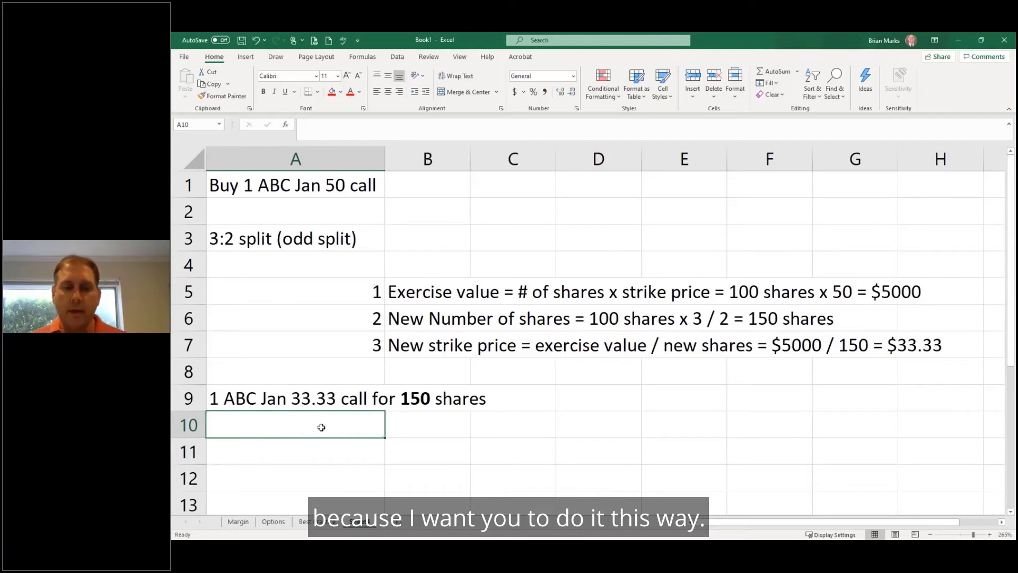
{"action": "key", "text": "Down"}
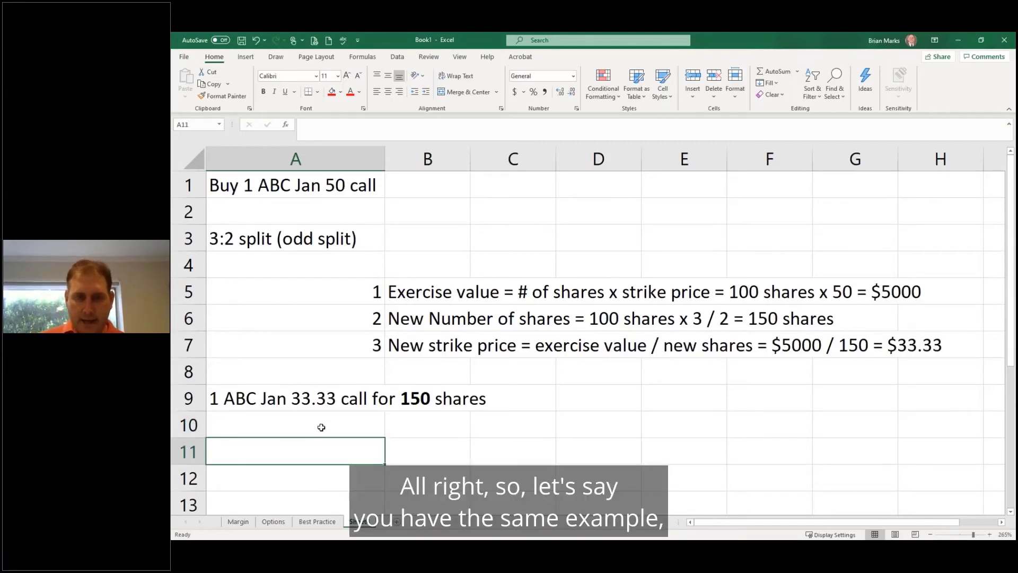
{"action": "left_click", "coordinate": [303, 192]}
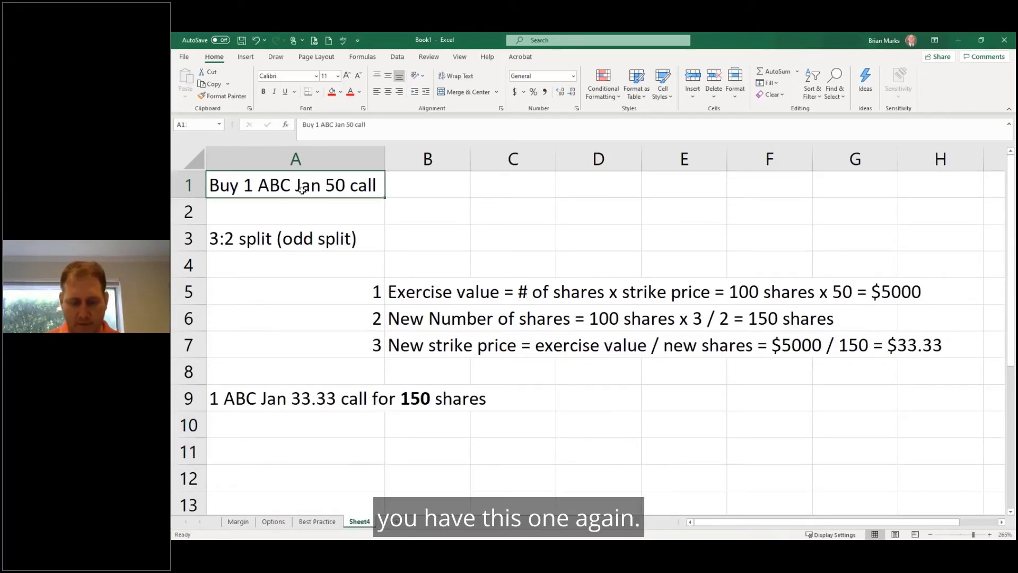
{"action": "key", "text": "ctrl+c"}
{"action": "left_click", "coordinate": [266, 452]}
{"action": "key", "text": "Escape"}
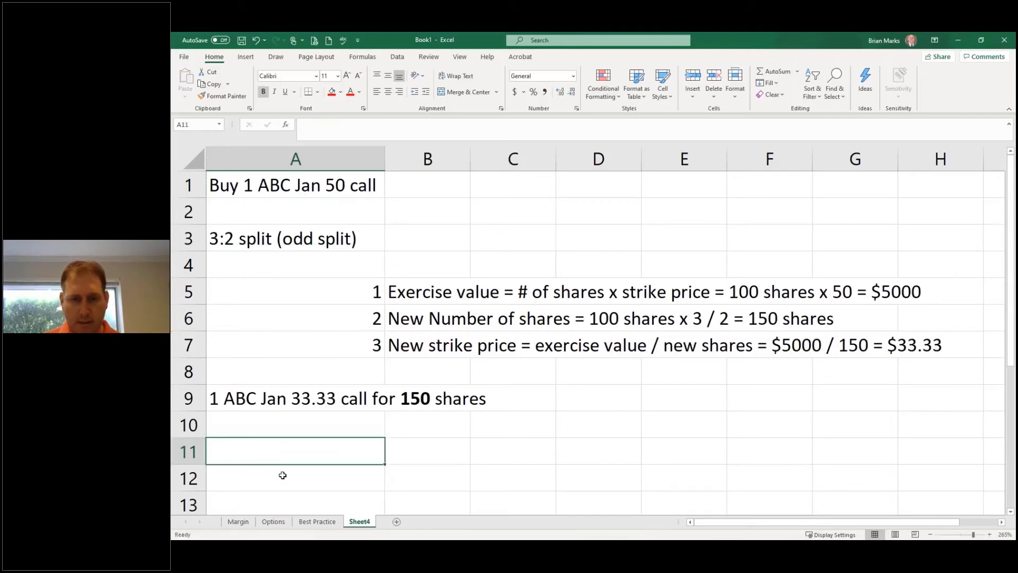
{"action": "left_click", "coordinate": [283, 186]}
{"action": "key", "text": "ctrl+c"}
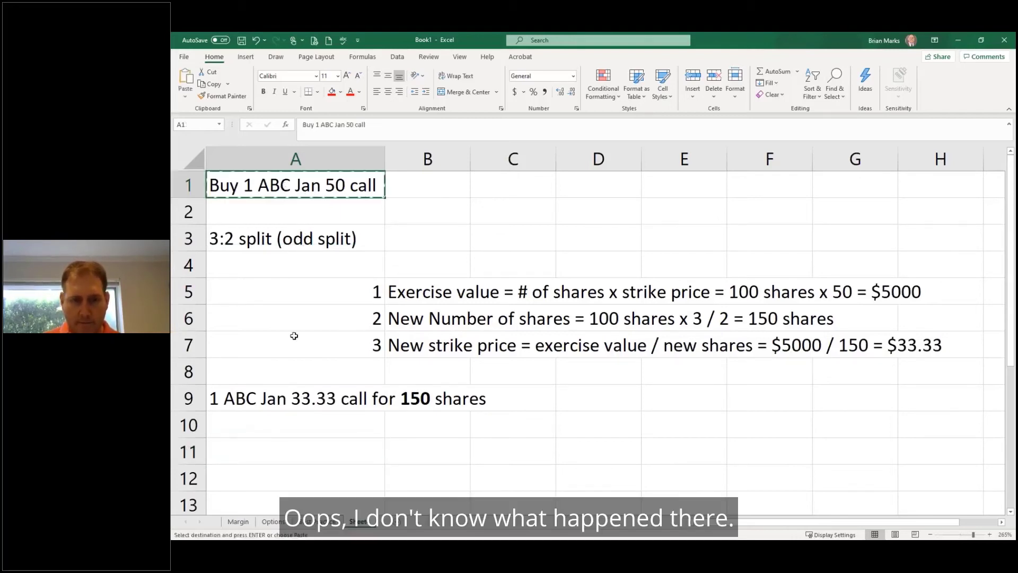
{"action": "left_click", "coordinate": [277, 450]}
{"action": "key", "text": "ctrl+v"}
{"action": "scroll", "coordinate": [311, 313], "scroll_direction": "down", "scroll_amount": 3}
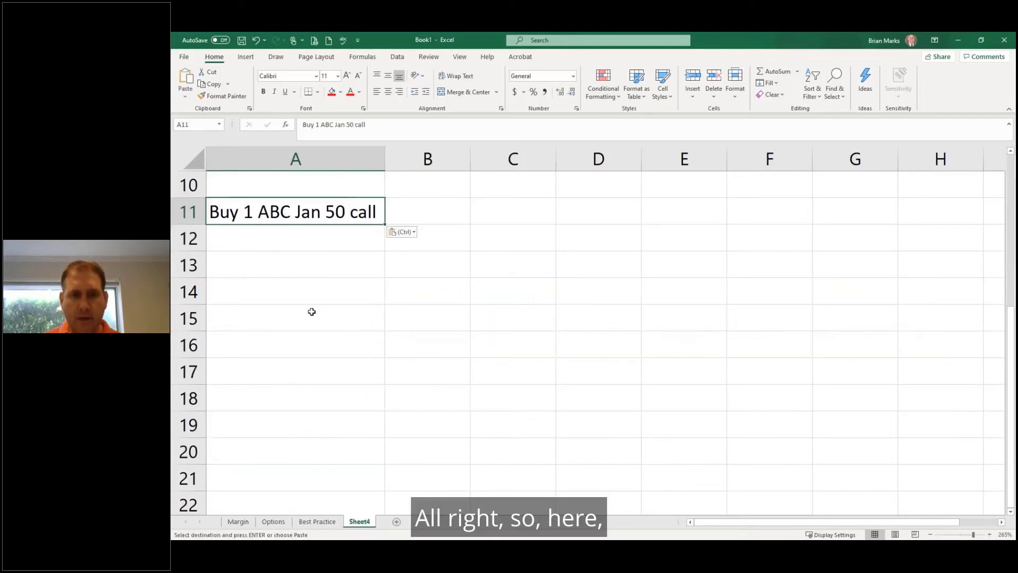
{"action": "scroll", "coordinate": [311, 312], "scroll_direction": "up", "scroll_amount": 1}
{"action": "scroll", "coordinate": [313, 371], "scroll_direction": "up", "scroll_amount": 3}
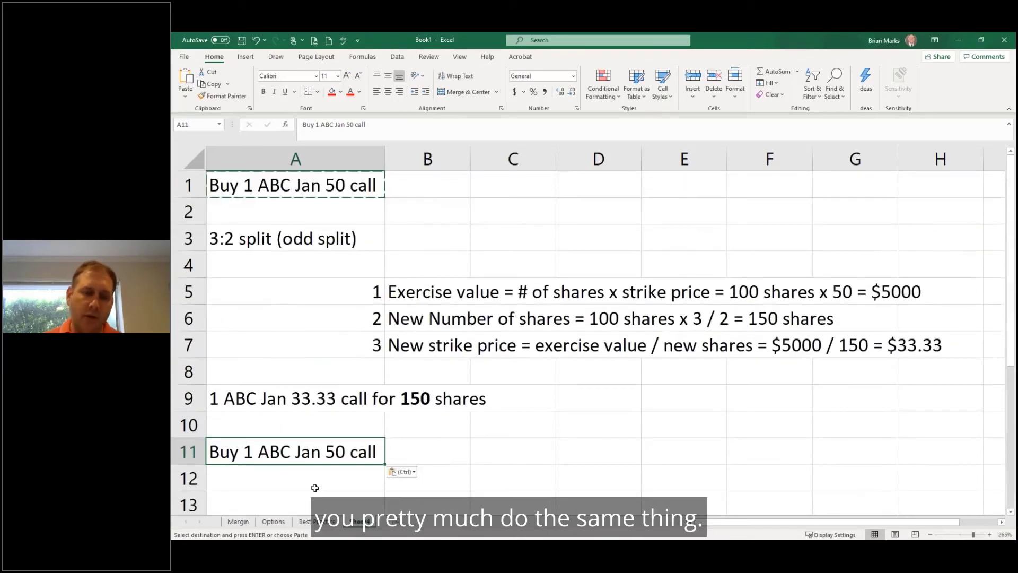
- Enter '3:1 split' in A12, step 1 in A13, and 'Exercise value = 100 x 50 = $5000' in B13
{"action": "left_click", "coordinate": [348, 478]}
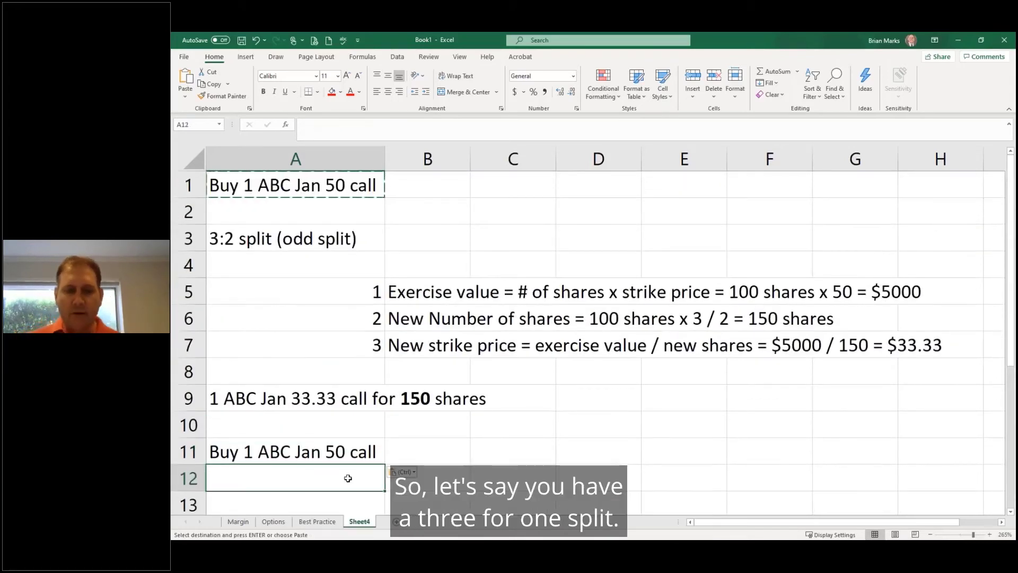
{"action": "type", "text": "3:1 split"}
{"action": "key", "text": "Return"}
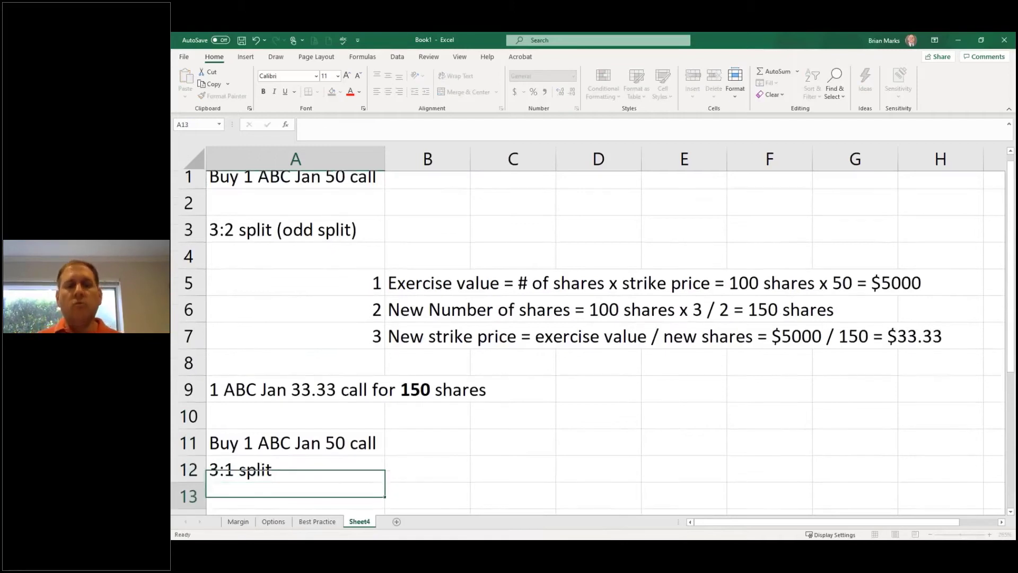
{"action": "type", "text": "1"}
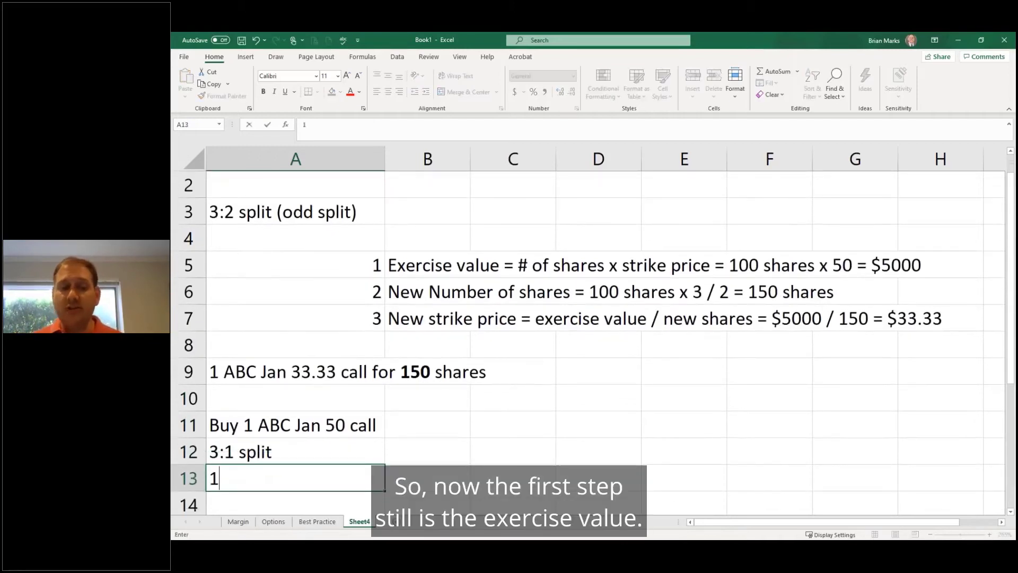
{"action": "key", "text": "Tab"}
{"action": "type", "text": "Exerv"}
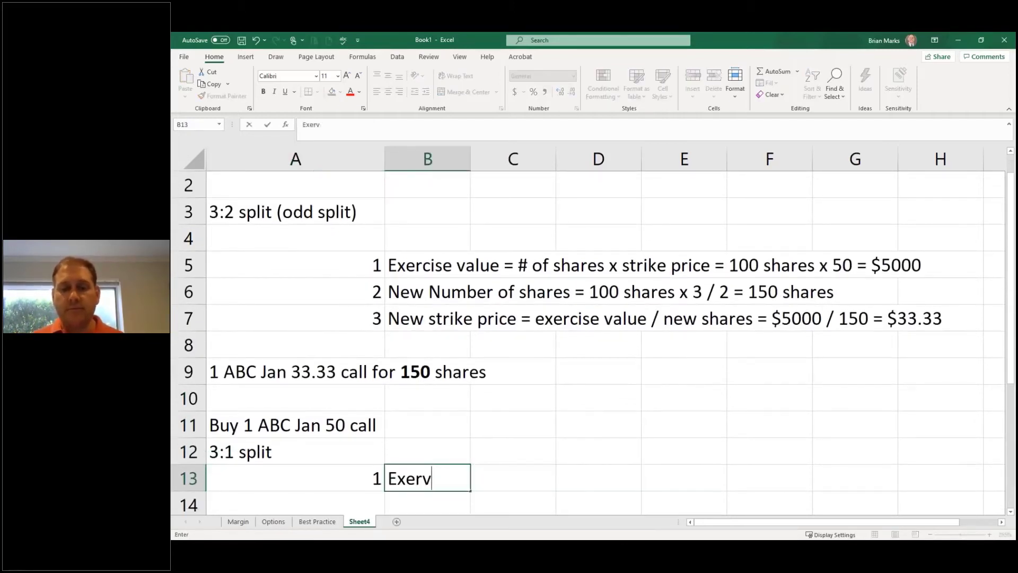
{"action": "key", "text": "BackSpace"}
{"action": "type", "text": "sise value = "}
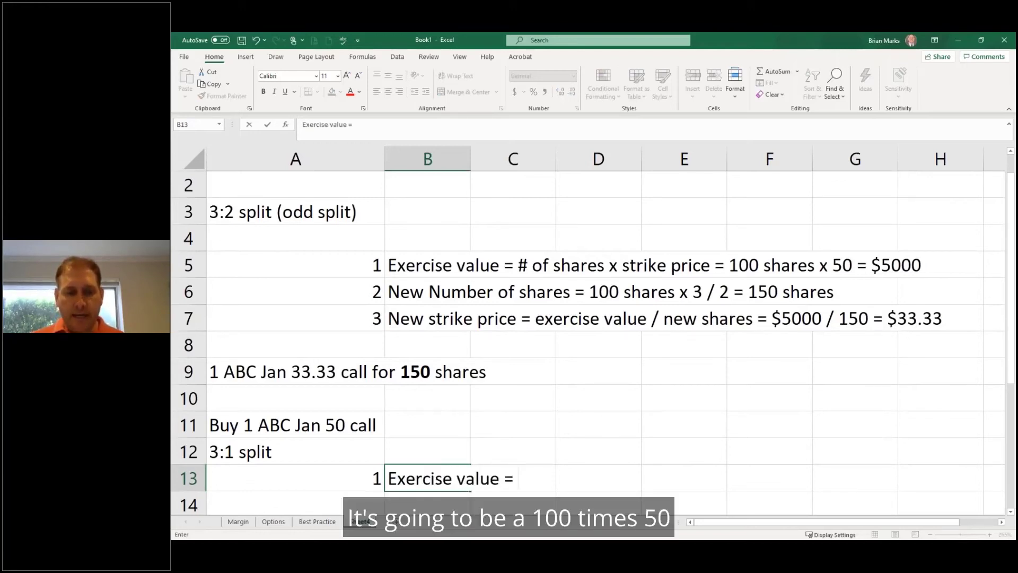
{"action": "type", "text": "100 x "}
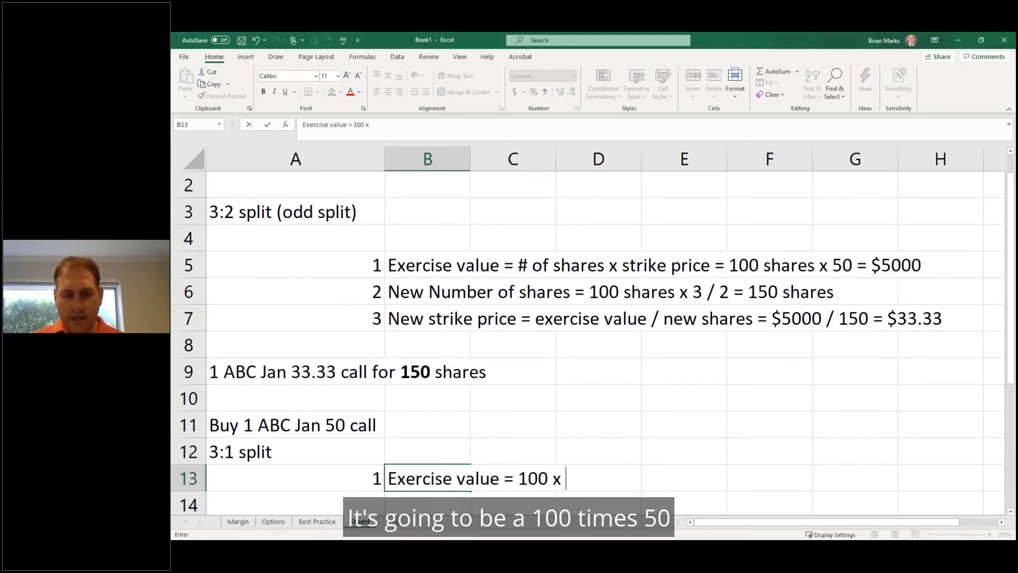
{"action": "type", "text": "50 = $5000"}
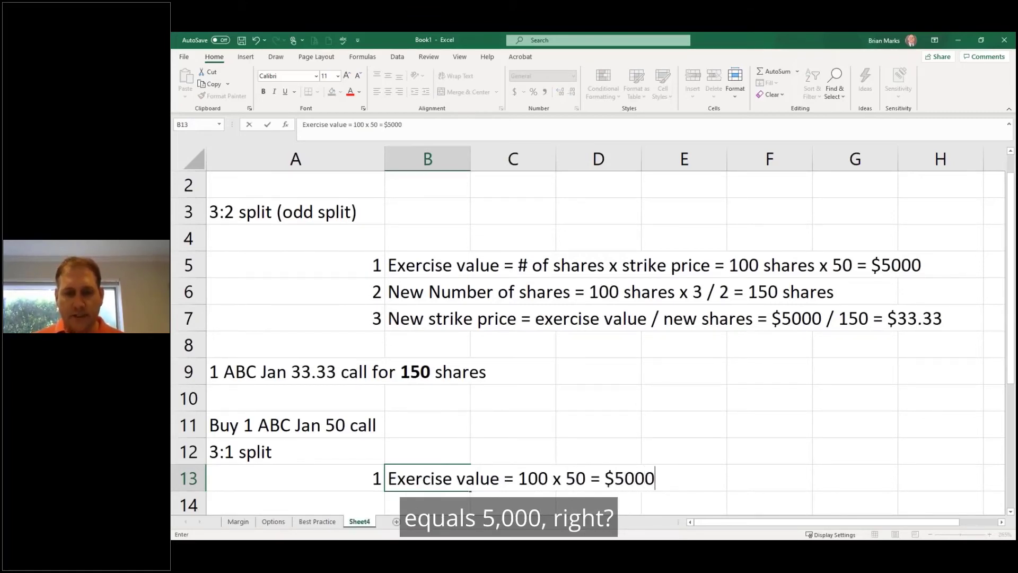
- Number step 2 in A14 and enter 'New number of contracts = 1 x 3 / 1 = 3 contracts (i.e. 300 shares)' in B14
{"action": "key", "text": "Return"}
{"action": "type", "text": "2"}
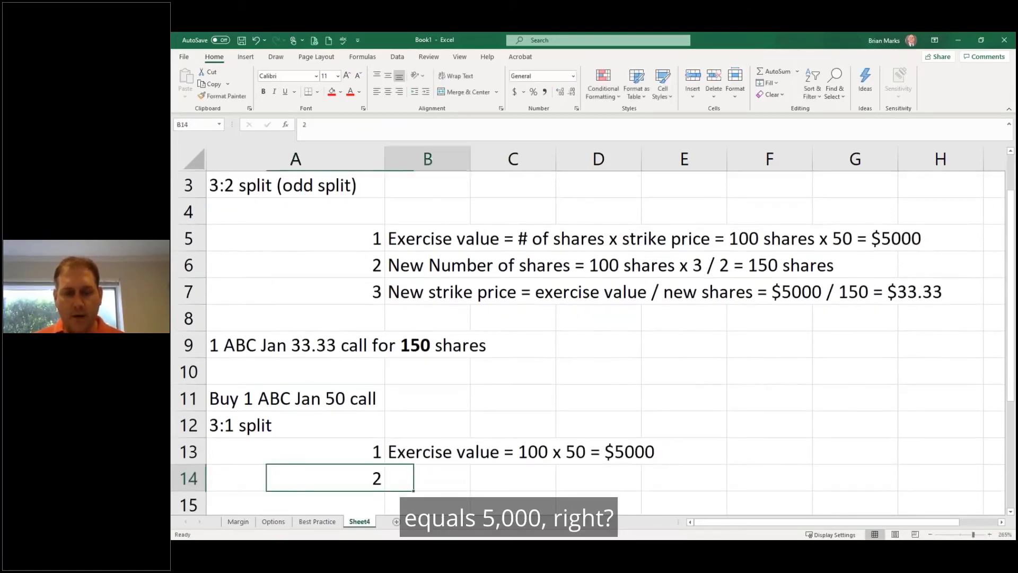
{"action": "key", "text": "Tab"}
{"action": "type", "text": "New n"}
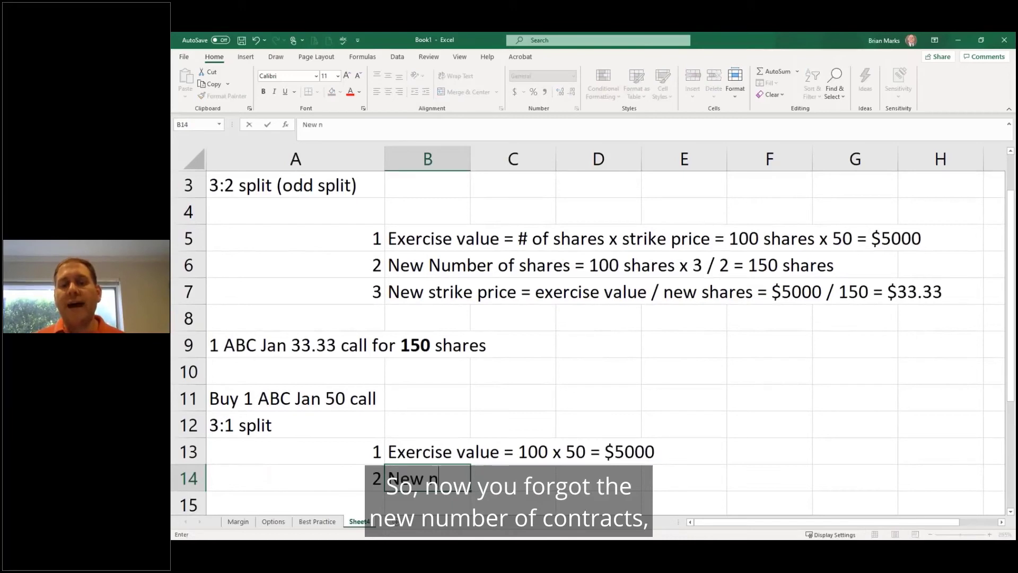
{"action": "type", "text": "umber of contractws"}
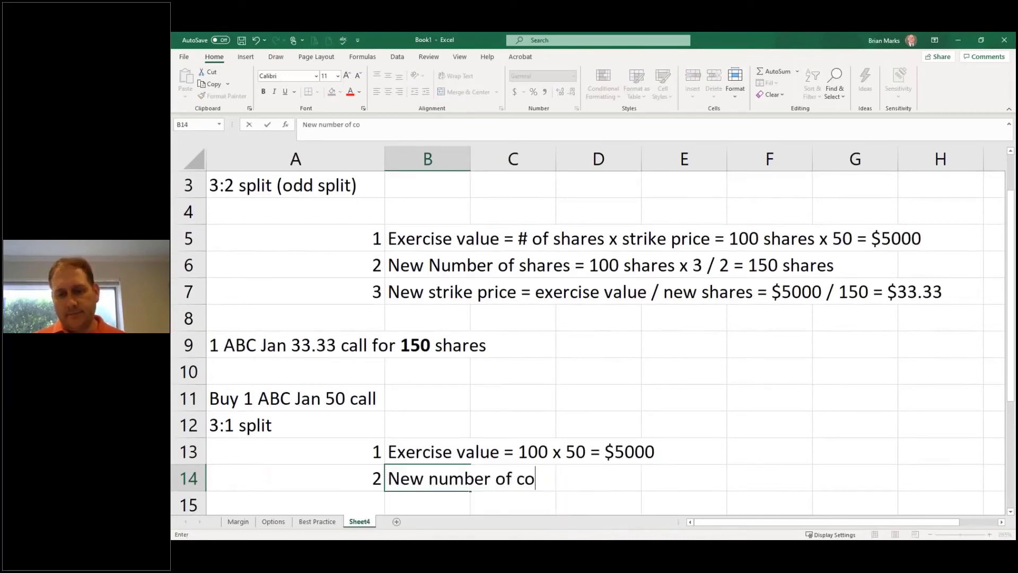
{"action": "key", "text": "BackSpace"}
{"action": "key", "text": "BackSpace"}
{"action": "type", "text": "s = "}
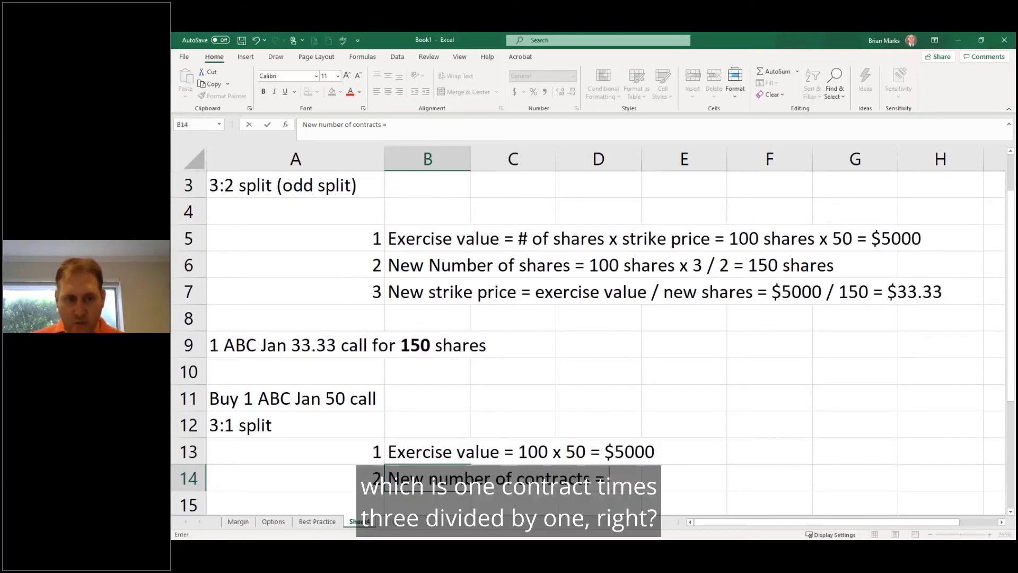
{"action": "type", "text": "1 x 3 / 1"}
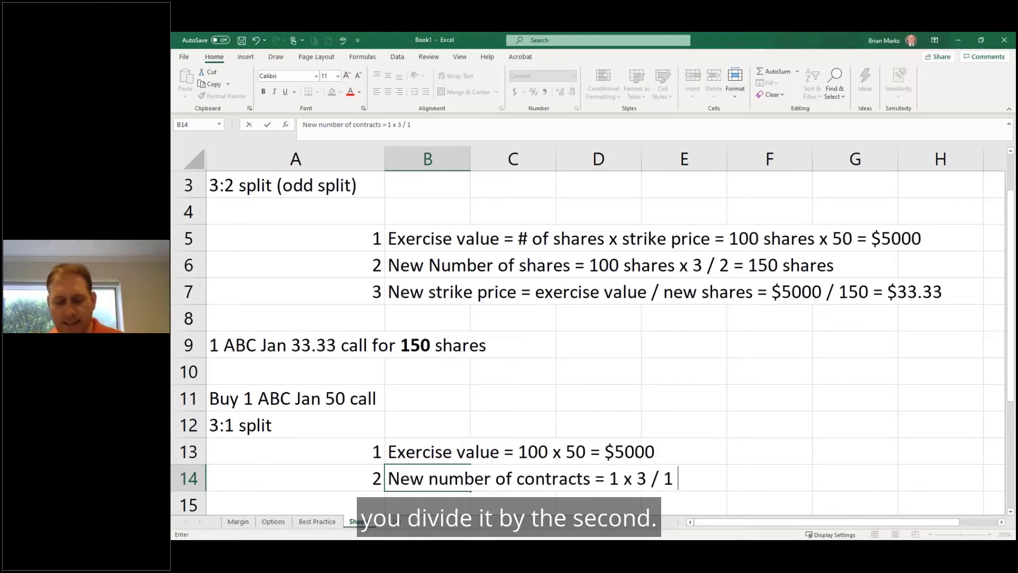
{"action": "type", "text": " = 3 cont"}
{"action": "key", "text": "BackSpace"}
{"action": "key", "text": "BackSpace"}
{"action": "key", "text": "BackSpace"}
{"action": "key", "text": "BackSpace"}
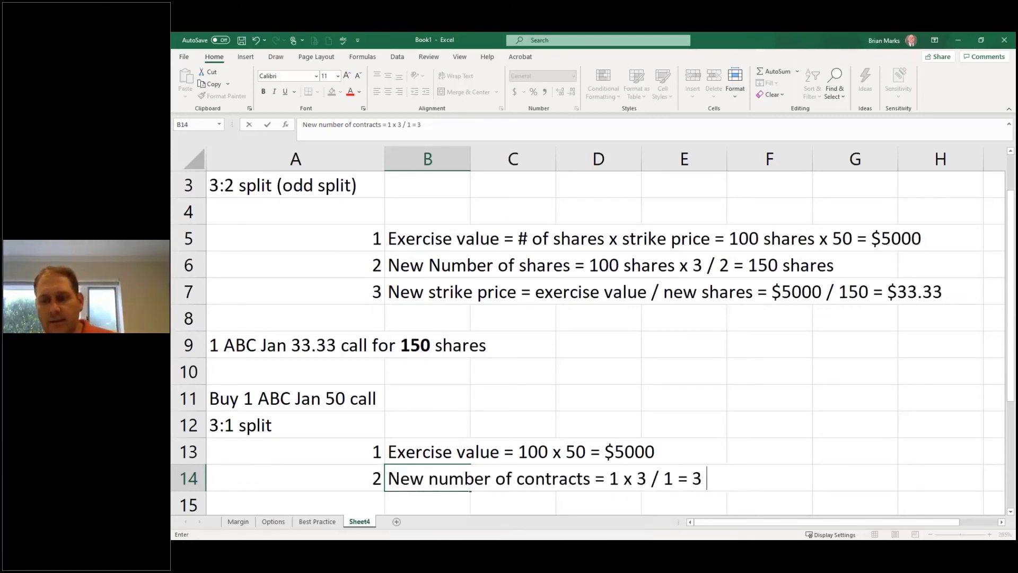
{"action": "type", "text": "contrc"}
{"action": "key", "text": "BackSpace"}
{"action": "type", "text": "acts "}
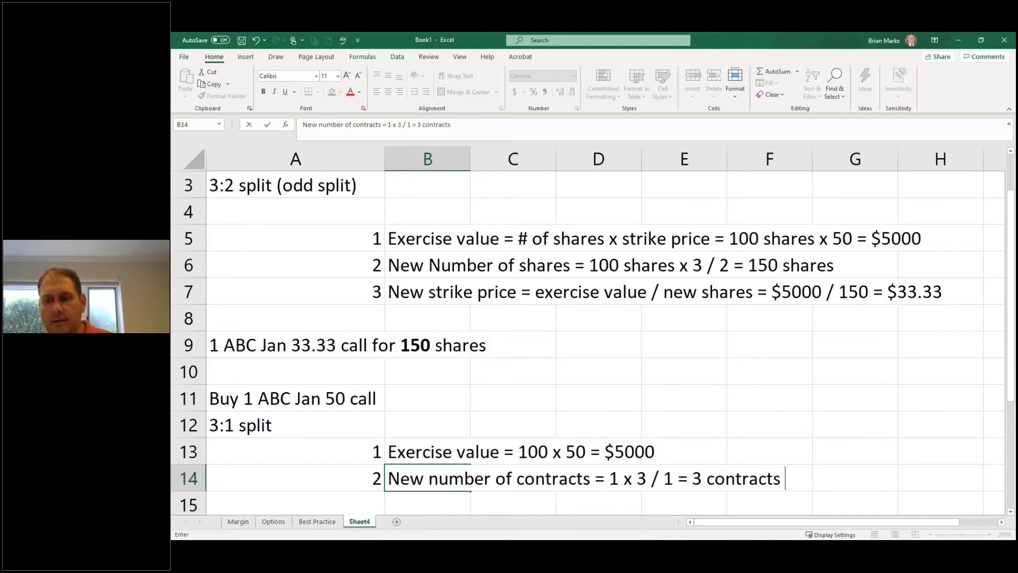
{"action": "type", "text": "(i.e. 300 share"}
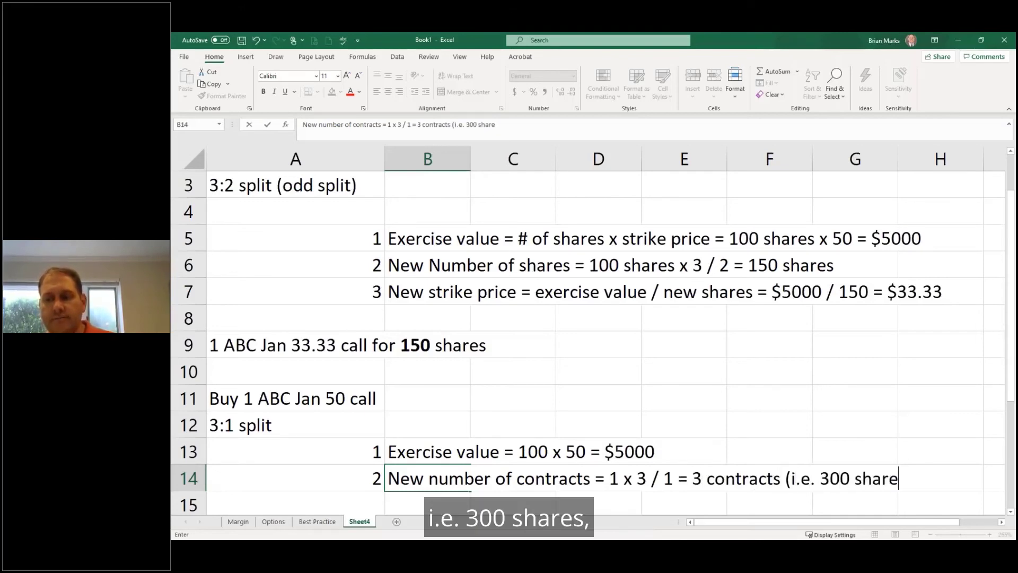
{"action": "type", "text": "s)"}
{"action": "key", "text": "Return"}
- Number step 3 and enter 'New strike price = $5,000 / 300 shares =' in B15
{"action": "type", "text": "3"}
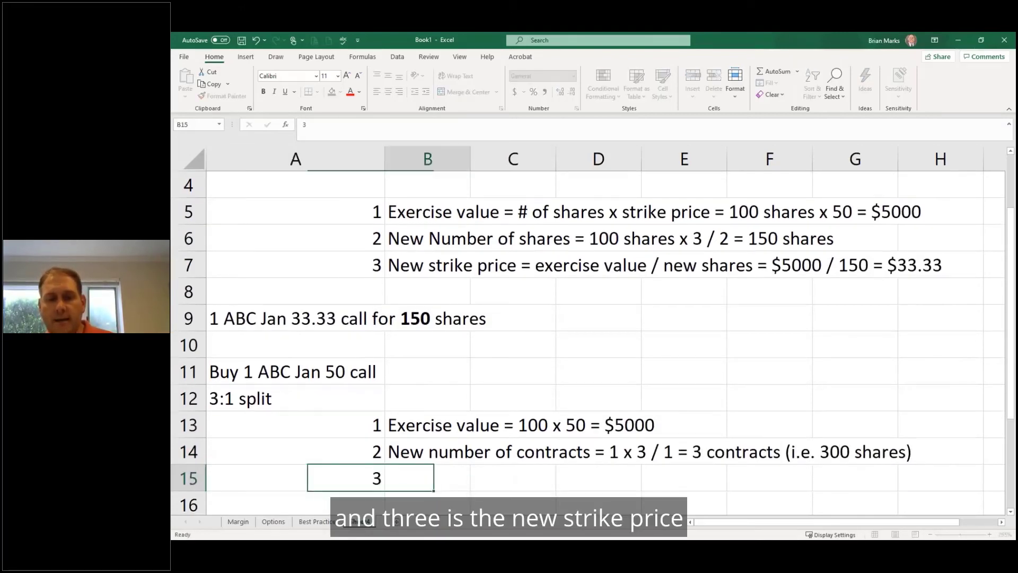
{"action": "key", "text": "Tab"}
{"action": "type", "text": "New strike "}
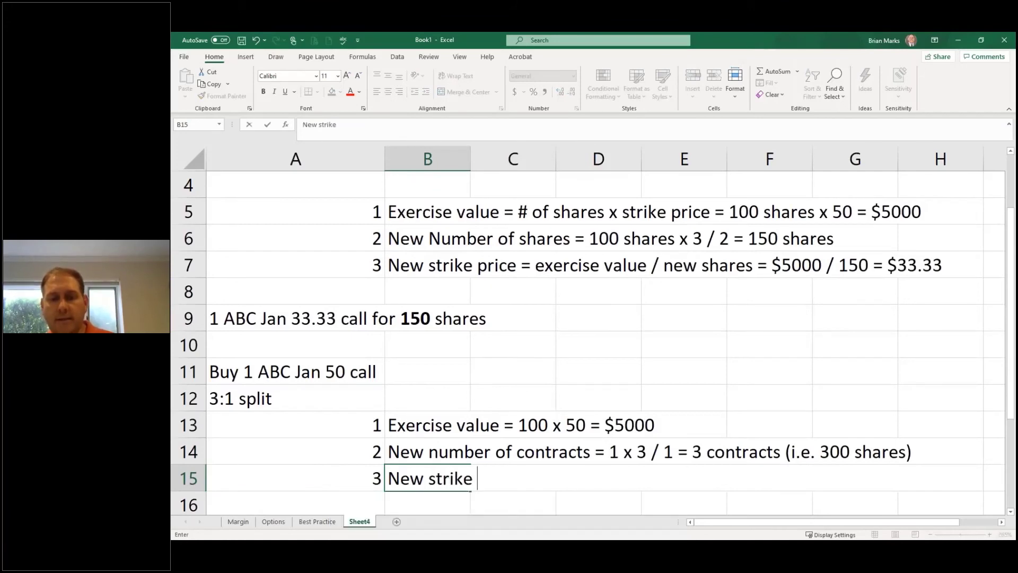
{"action": "type", "text": "price = "}
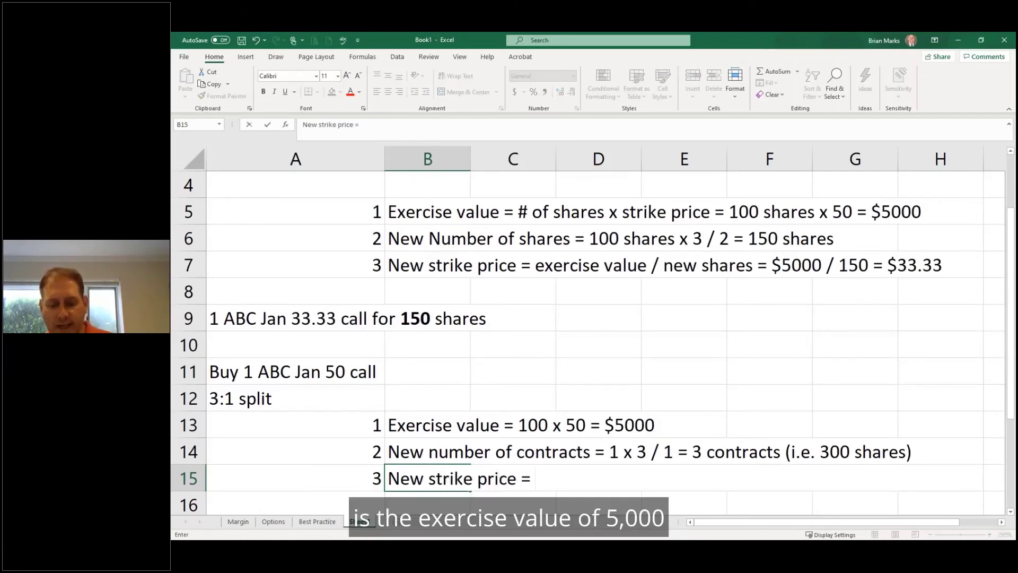
{"action": "type", "text": "$5,"}
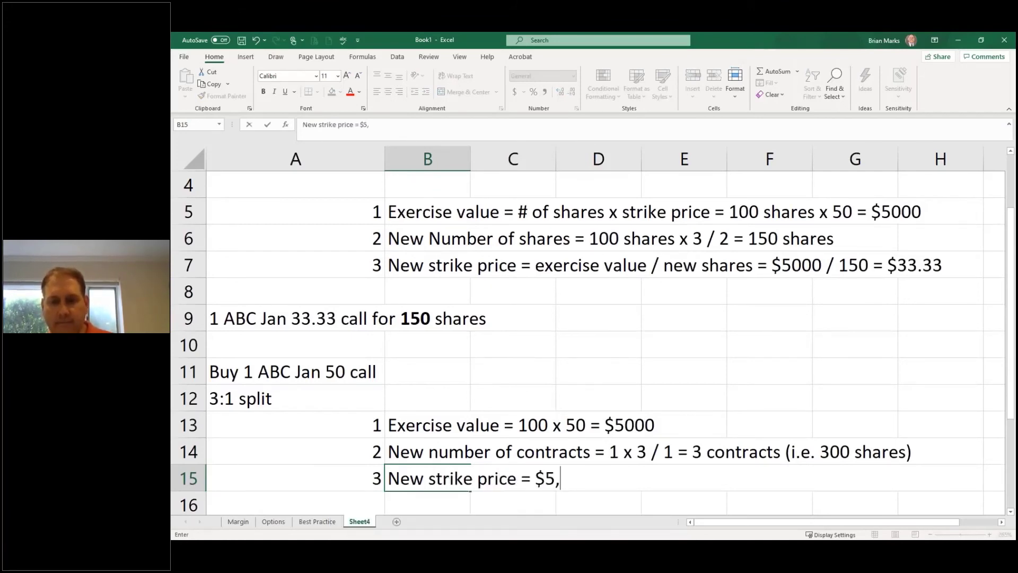
{"action": "type", "text": "000 / 300 s"}
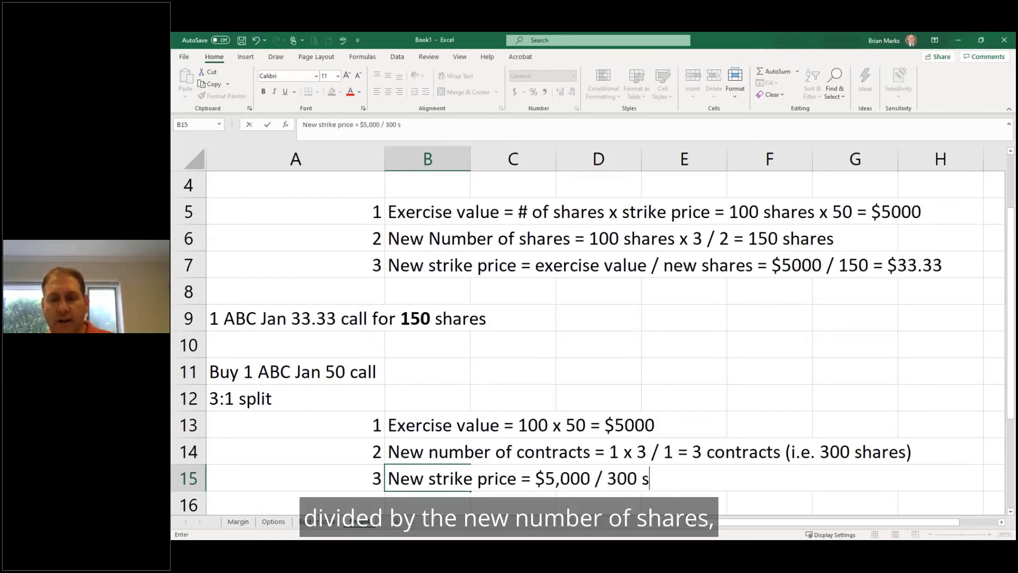
{"action": "type", "text": "hares ="}
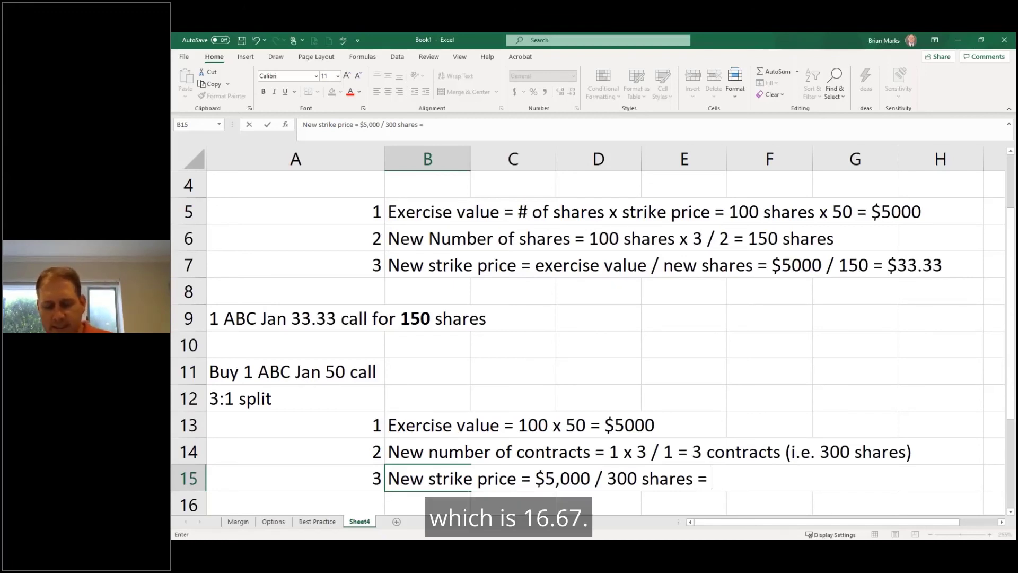
- Finish B15 with 16.67 and add the resulting three ABC 16.67 calls line in A17
{"action": "type", "text": "16.67"}
{"action": "key", "text": "Return"}
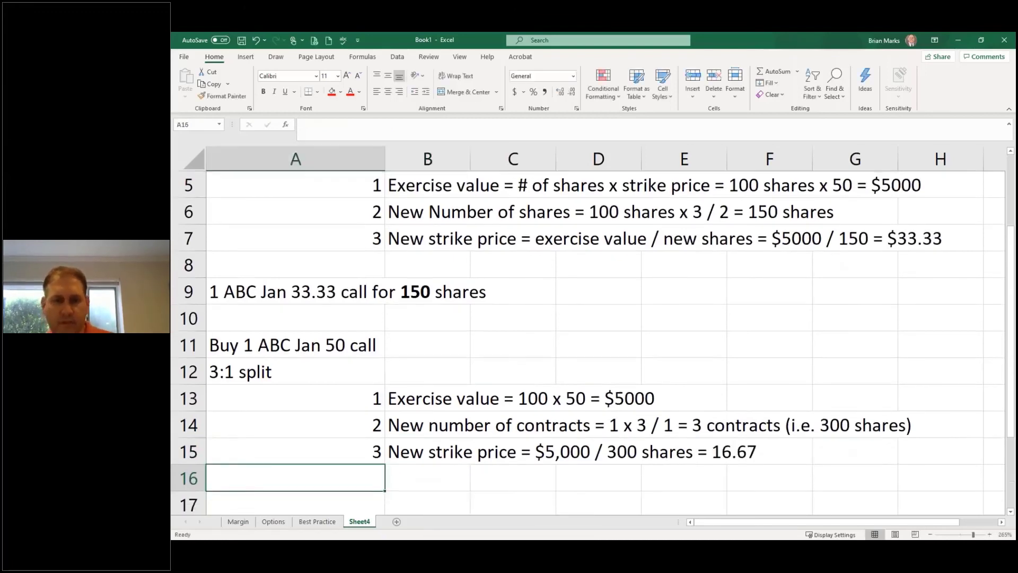
{"action": "key", "text": "Return"}
{"action": "type", "text": "1"}
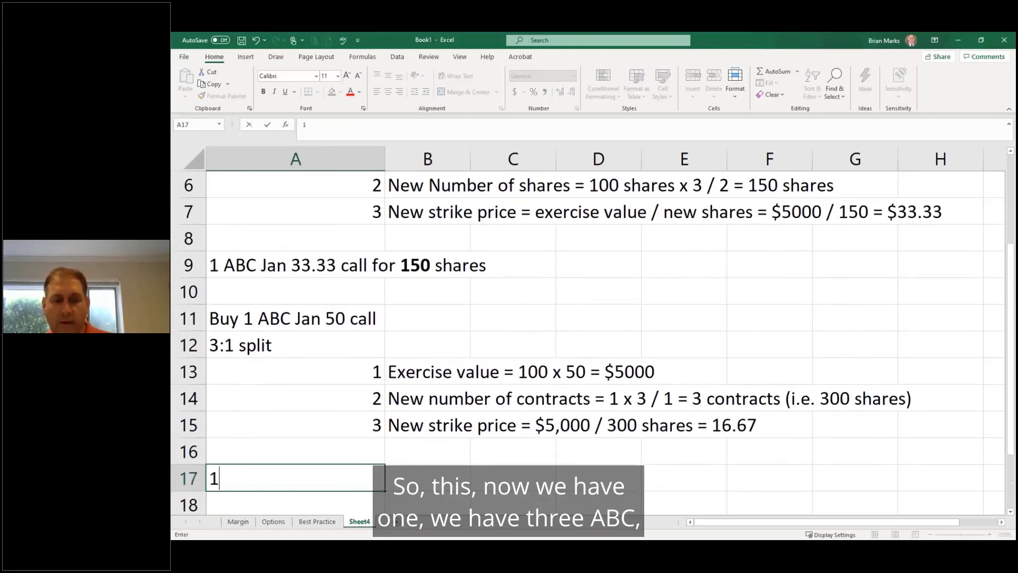
{"action": "key", "text": "BackSpace"}
{"action": "type", "text": "3 ABC "}
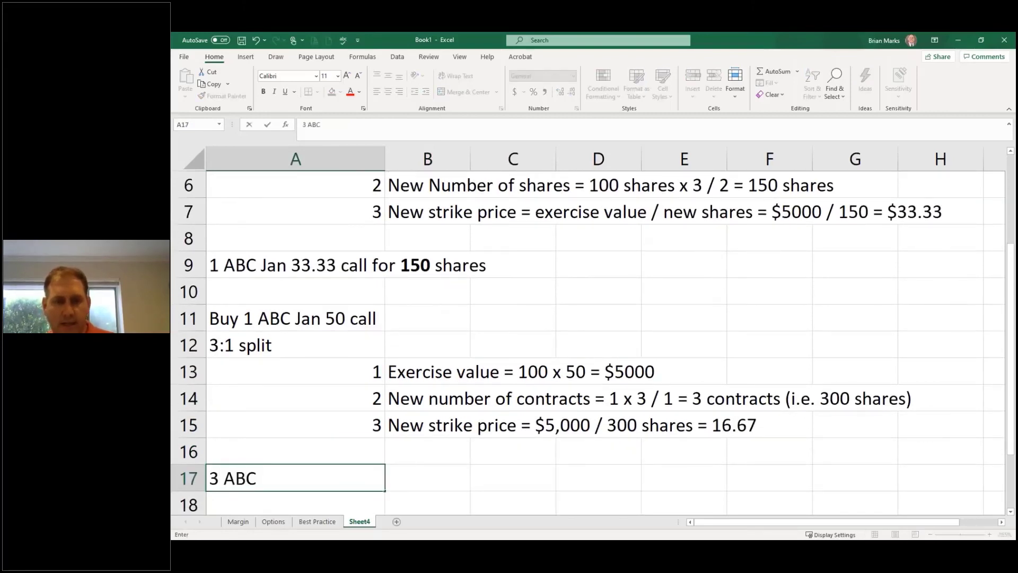
{"action": "type", "text": "Jane 16.6."}
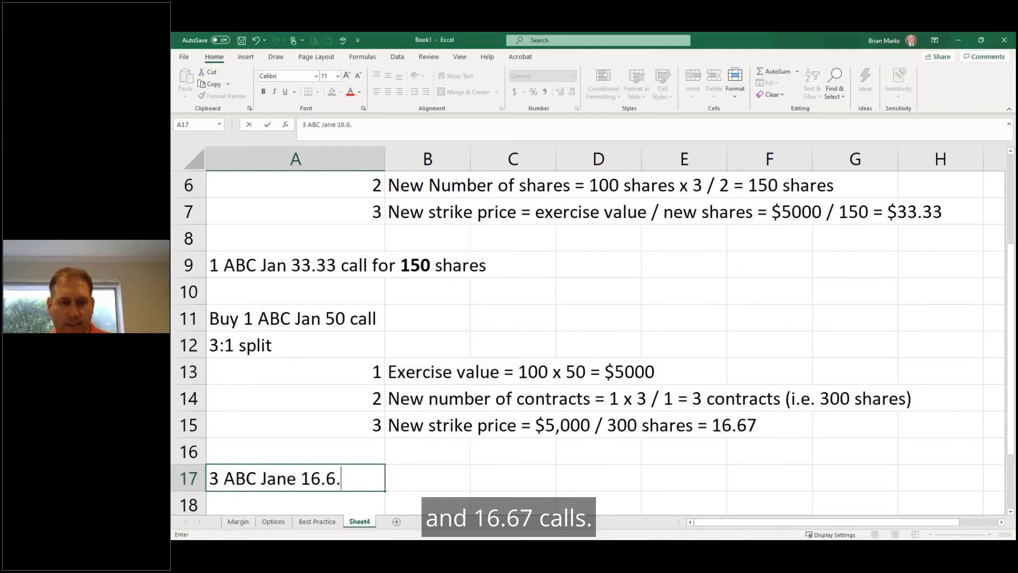
{"action": "key", "text": "BackSpace"}
{"action": "type", "text": "7 calls"}
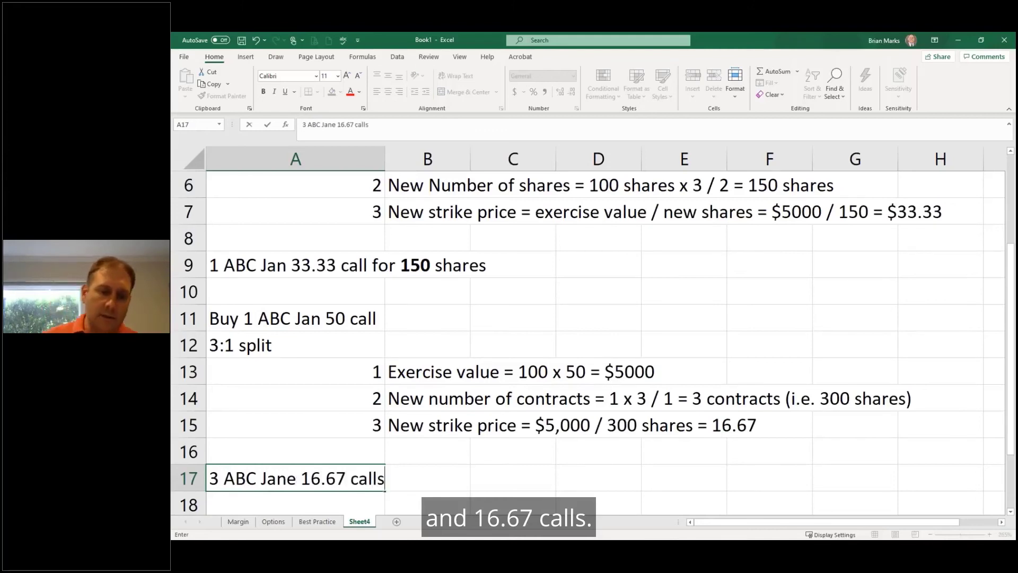
{"action": "key", "text": "Return"}
- Delete the empty row 4 under the 3:2 split heading
{"action": "scroll", "coordinate": [326, 435], "scroll_direction": "up", "scroll_amount": 2}
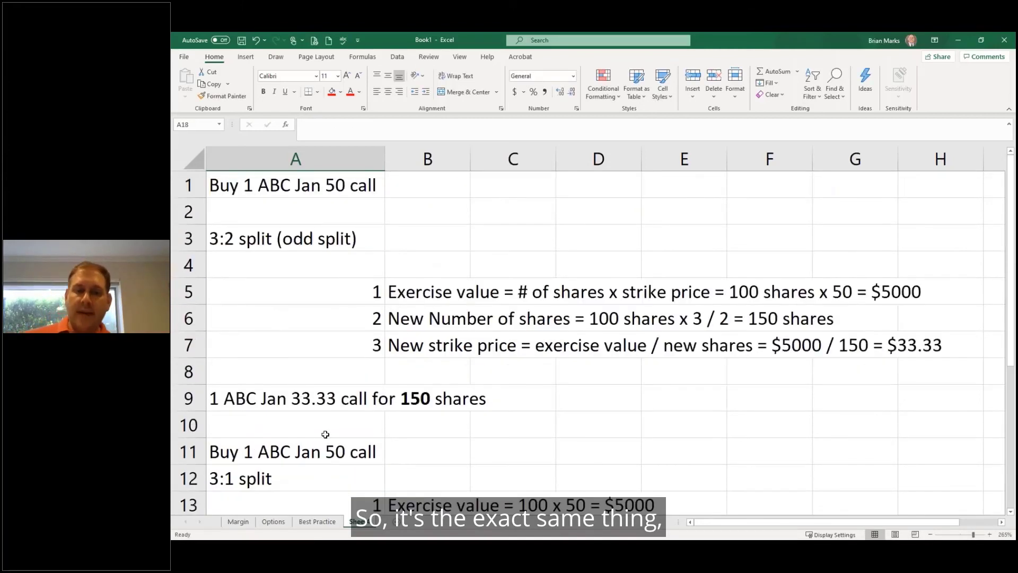
{"action": "scroll", "coordinate": [326, 435], "scroll_direction": "down", "scroll_amount": 2}
{"action": "scroll", "coordinate": [325, 435], "scroll_direction": "down", "scroll_amount": 1}
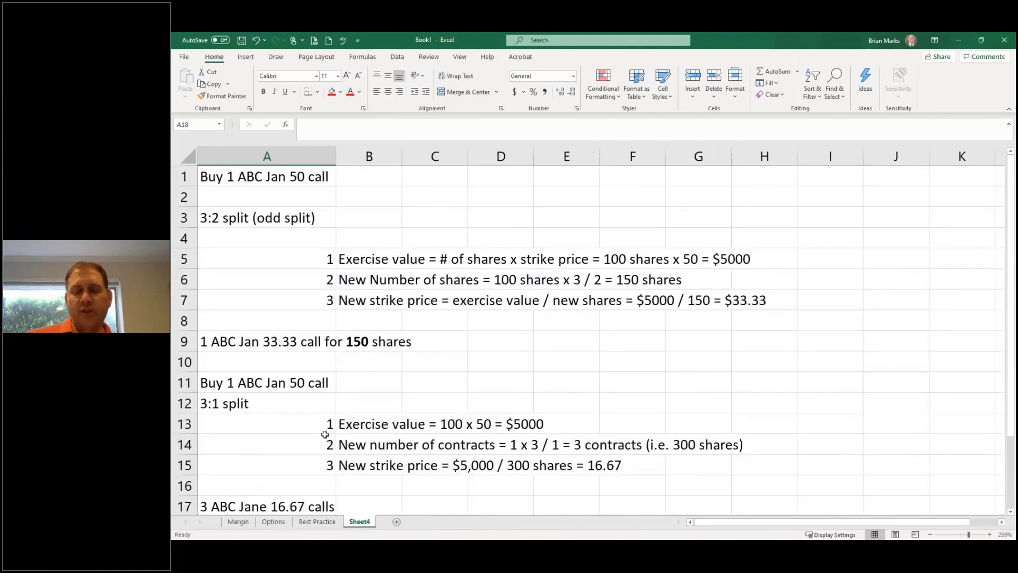
{"action": "left_click", "coordinate": [419, 238]}
{"action": "key", "text": "shift+space"}
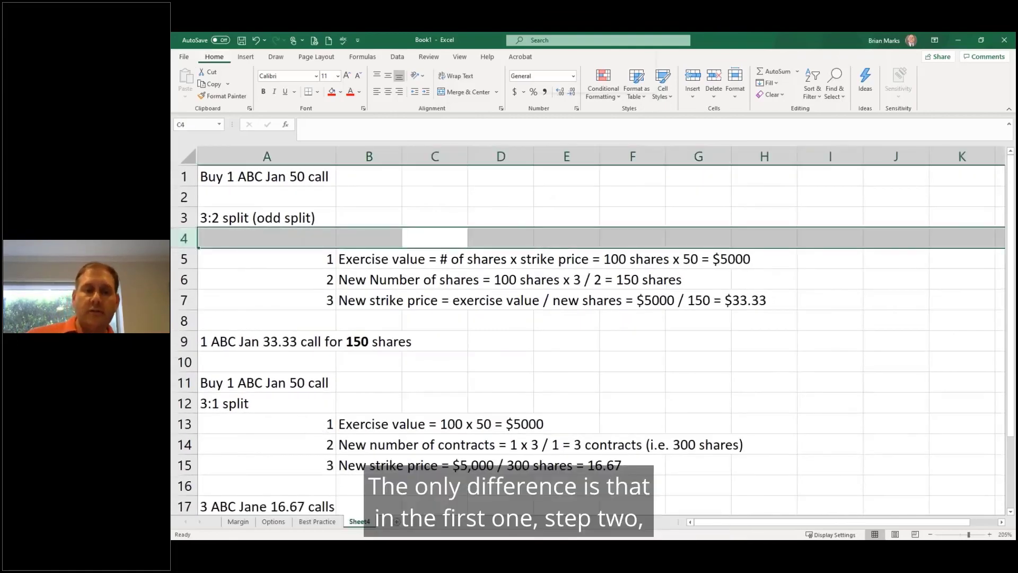
{"action": "key", "text": "ctrl+minus"}
{"action": "key", "text": "Down"}
{"action": "key", "text": "Down"}
{"action": "key", "text": "Down"}
{"action": "key", "text": "Down"}
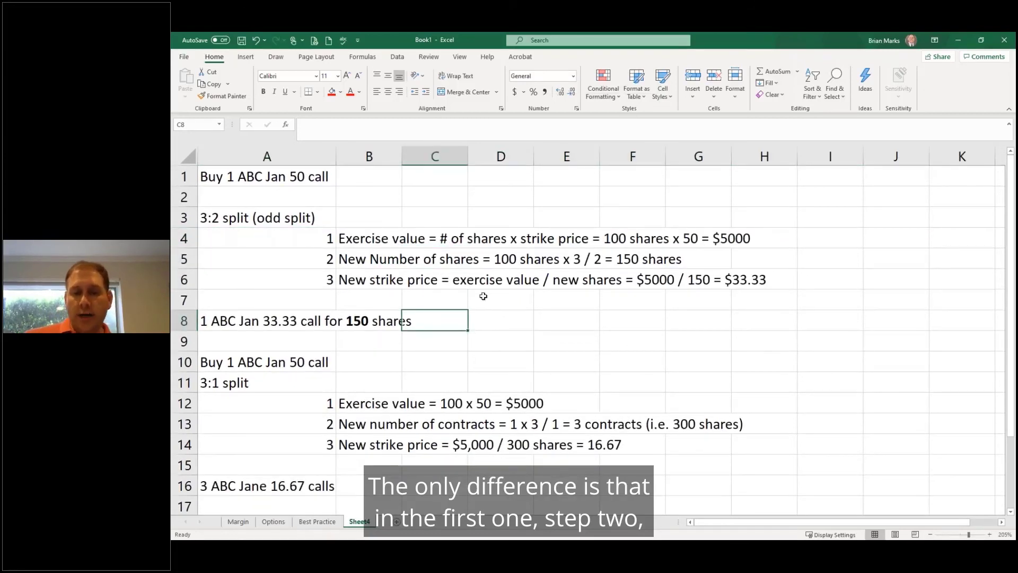
- Check the shifted 3:2 share calculation step and the 3:1 split heading
{"action": "left_click", "coordinate": [357, 259]}
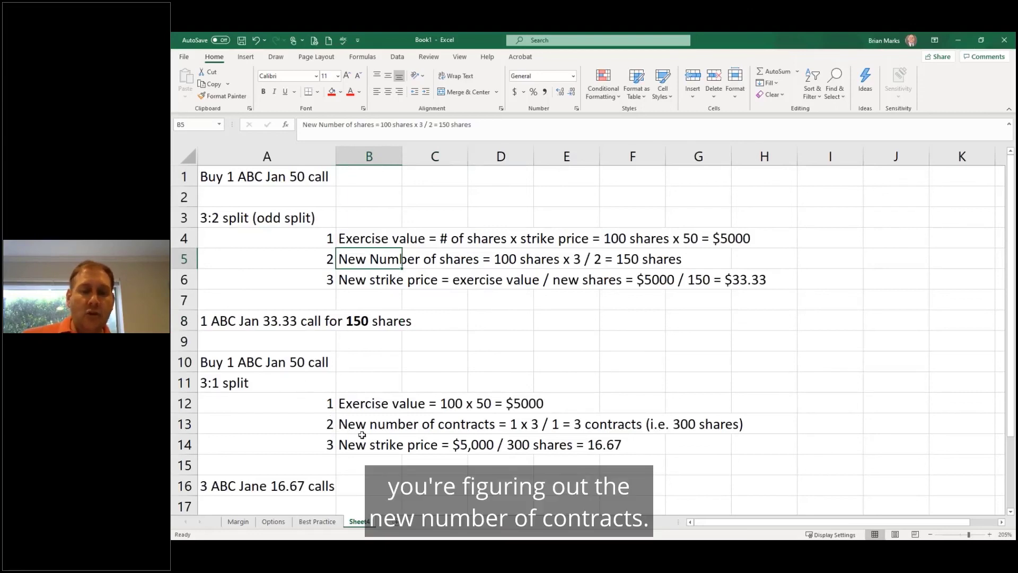
{"action": "left_click", "coordinate": [347, 380]}
{"action": "left_click", "coordinate": [276, 377]}
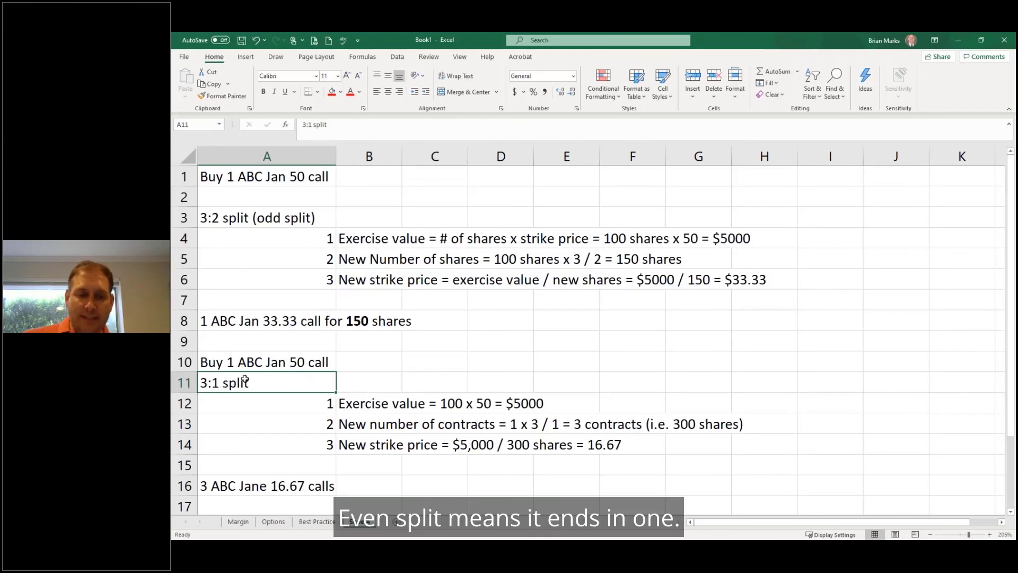